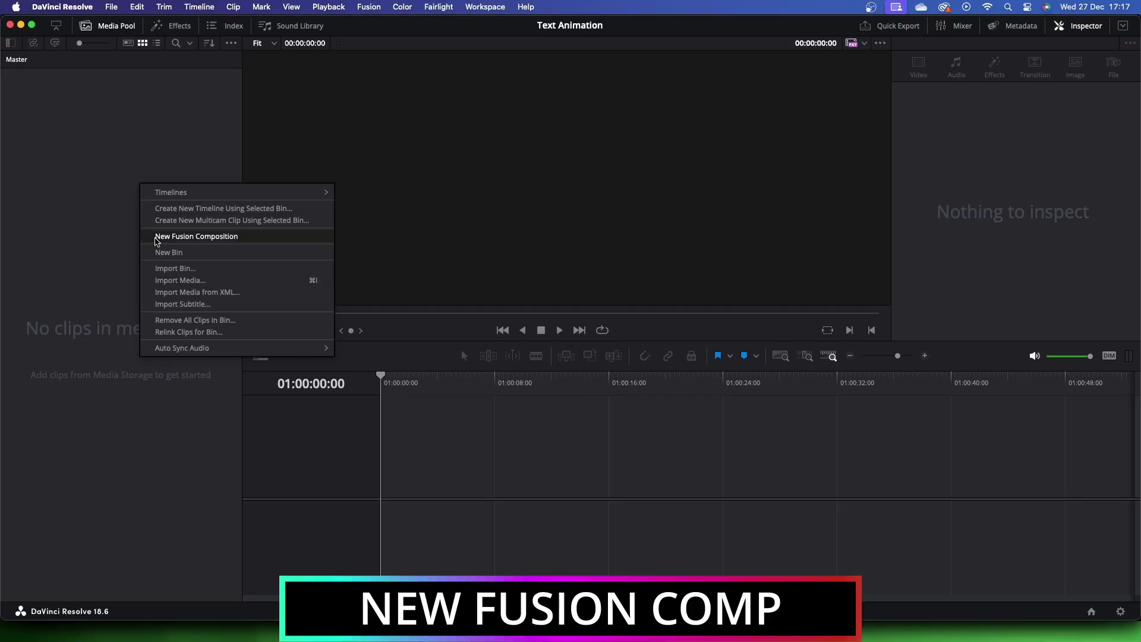
Create a Fusion Composition 1 clip, put it on a new Timeline 1, and open it in Fusion
left_click(157, 238)
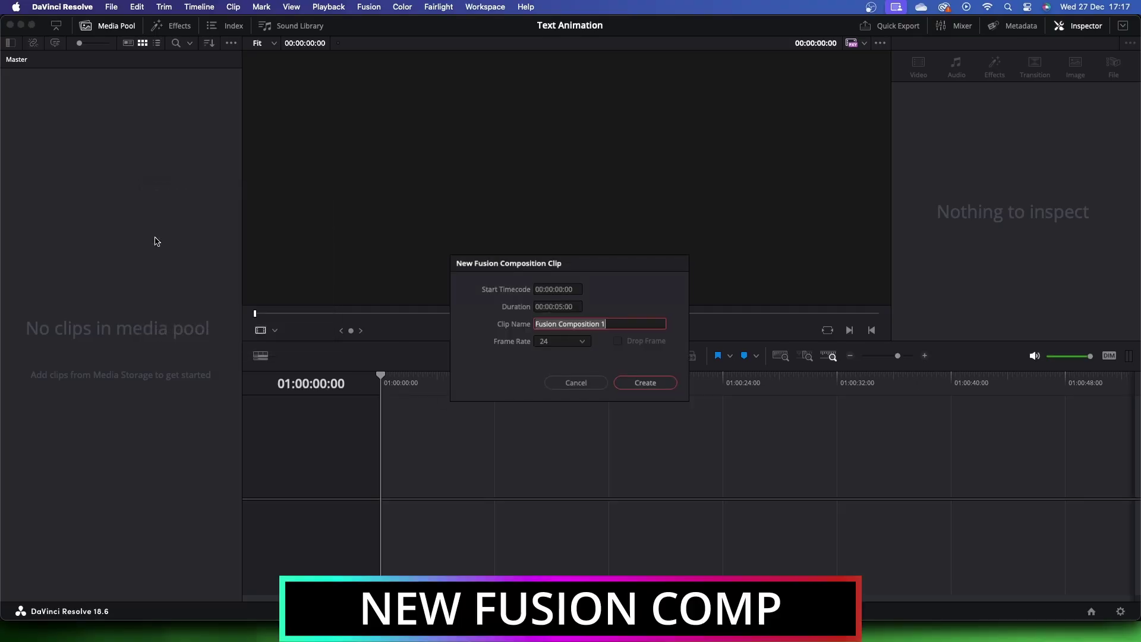
left_click(652, 390)
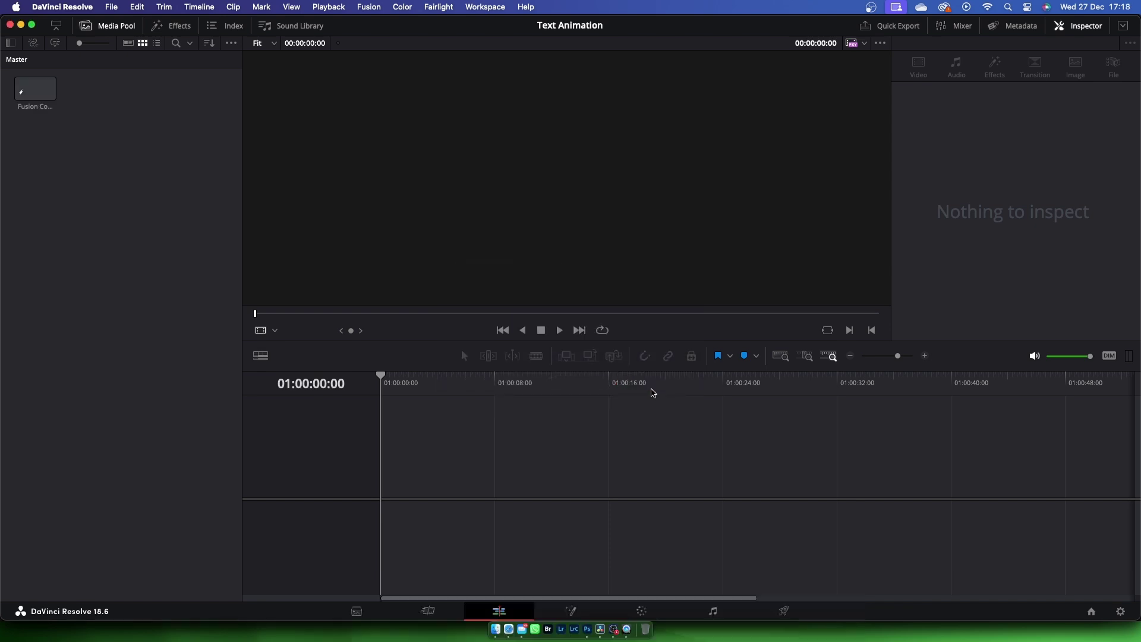
left_click(39, 95)
mouse_move(39, 95)
left_mouse_down()
mouse_move(383, 508)
mouse_move(394, 501)
left_mouse_up()
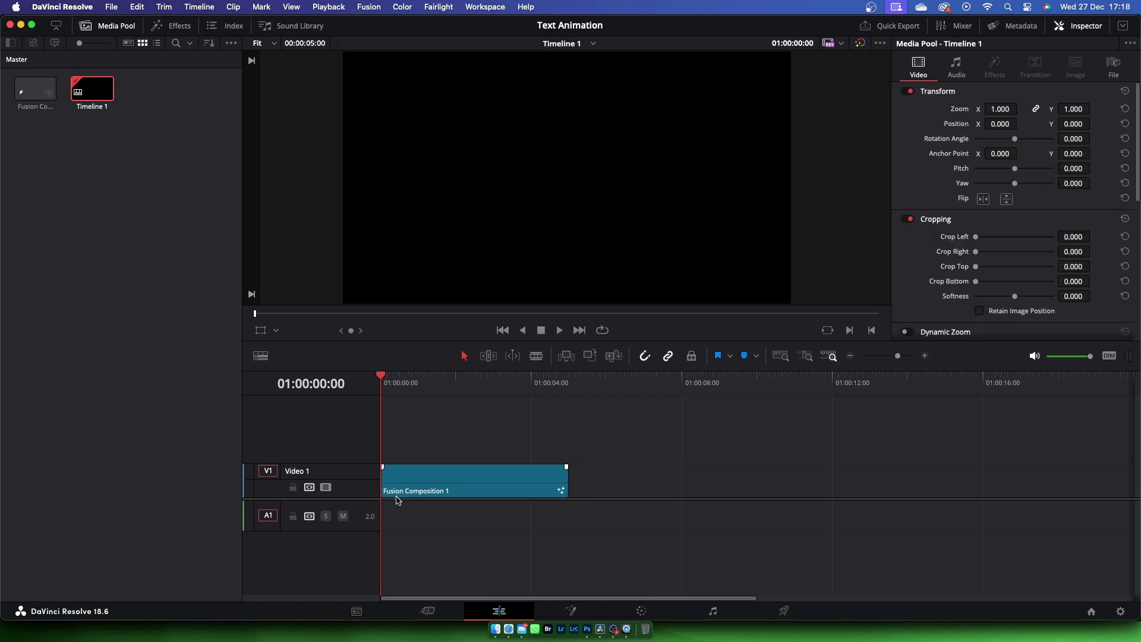
left_click(113, 26)
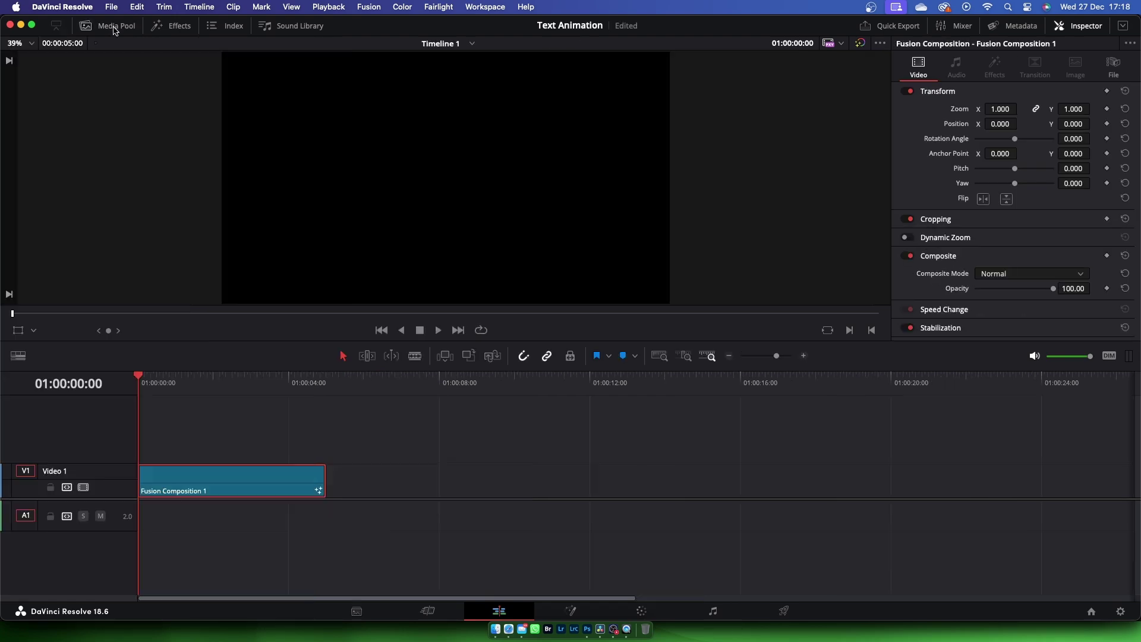
left_click(570, 611)
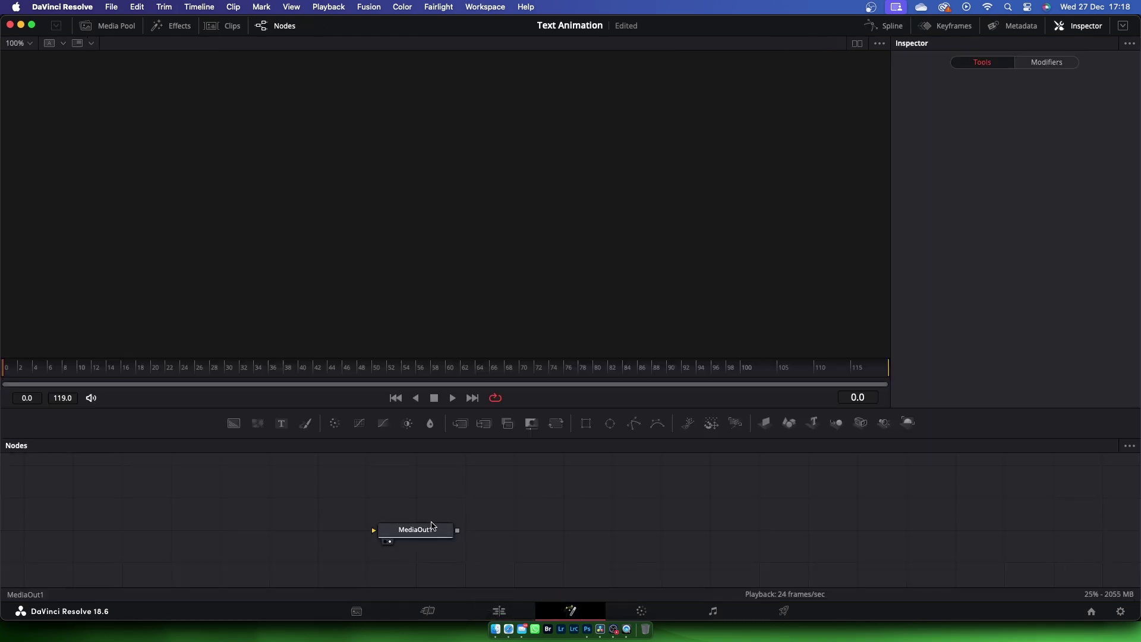
Add Background1 and a Text1 node merged over it, and wire Merge1 into MediaOut1
left_click_drag(401, 527, 696, 526)
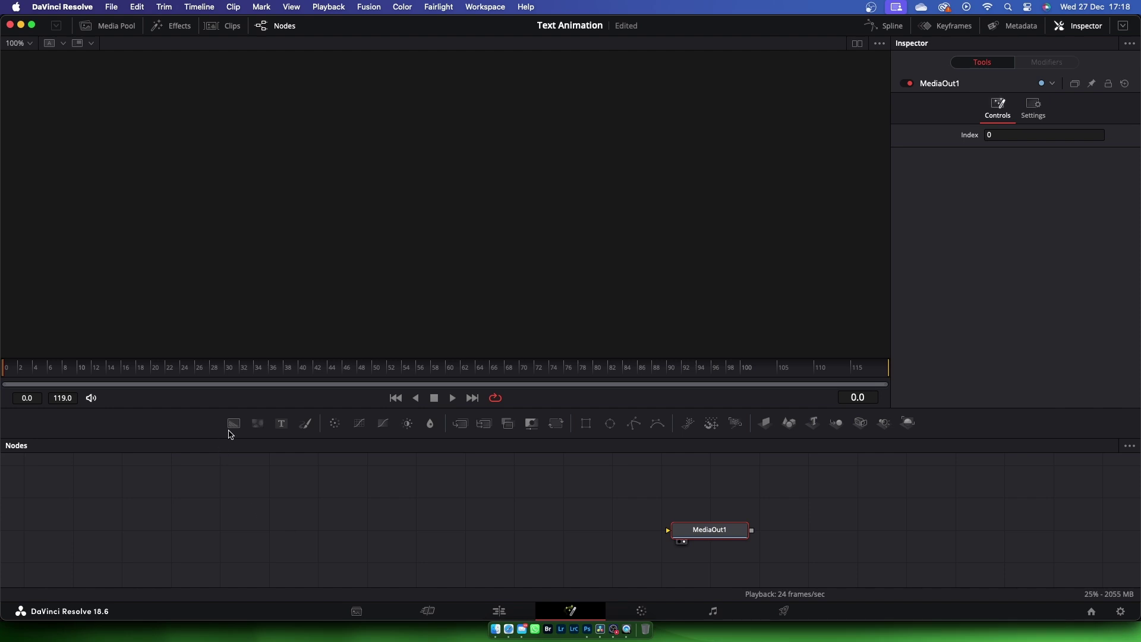
left_click_drag(234, 424, 286, 562)
key("1")
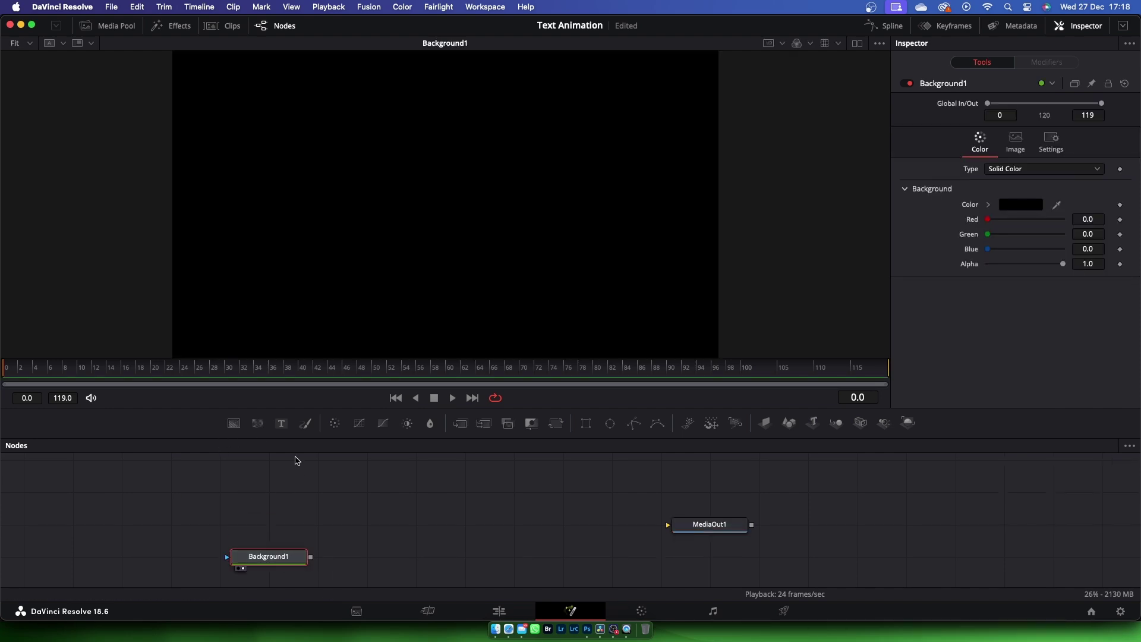
mouse_move(282, 444)
left_mouse_down()
mouse_move(269, 524)
mouse_move(313, 557)
left_mouse_up()
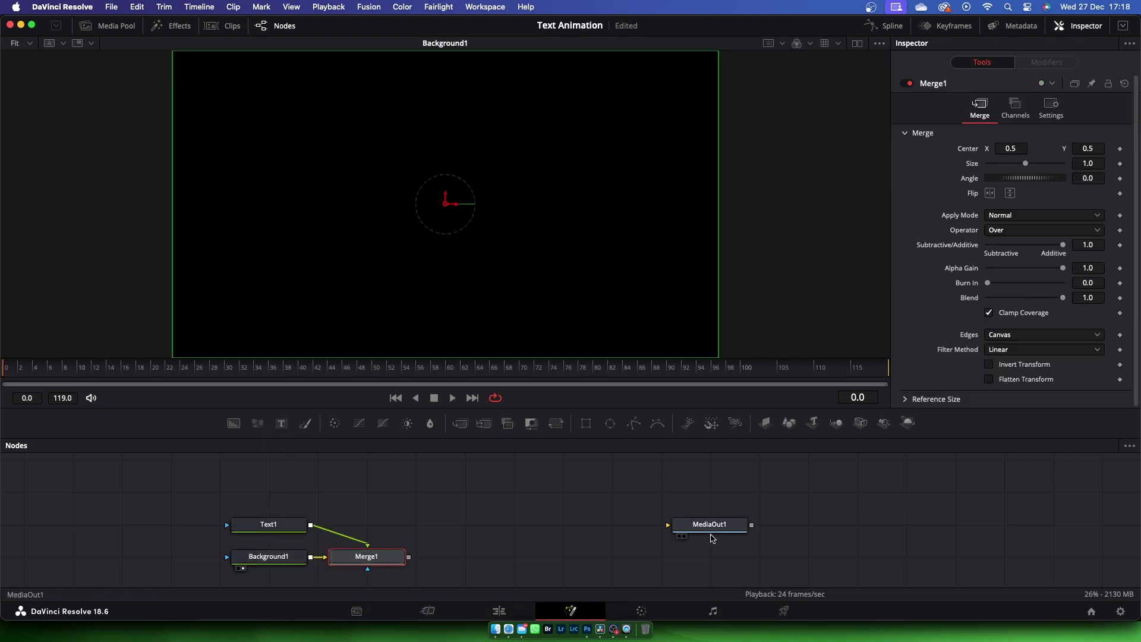
left_click_drag(708, 533, 709, 565)
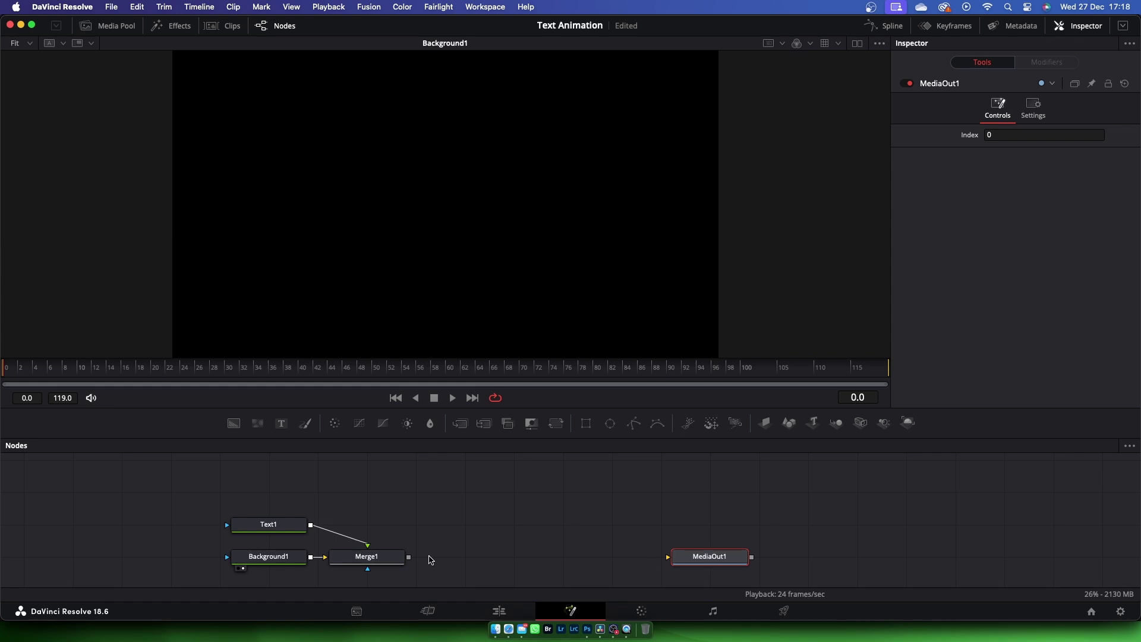
left_click_drag(410, 557, 690, 557)
mouse_move(259, 533)
left_mouse_down()
mouse_move(340, 528)
mouse_move(359, 495)
left_mouse_up()
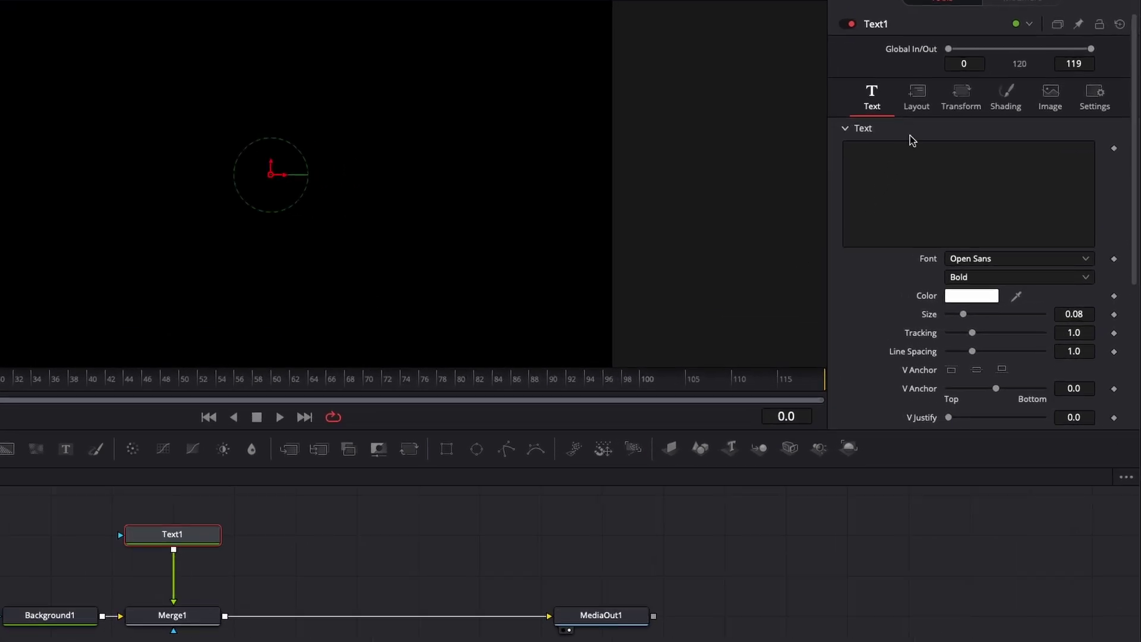
Enter CREATIVE as Text1's text and raise its size to 0.3071
left_click(908, 164)
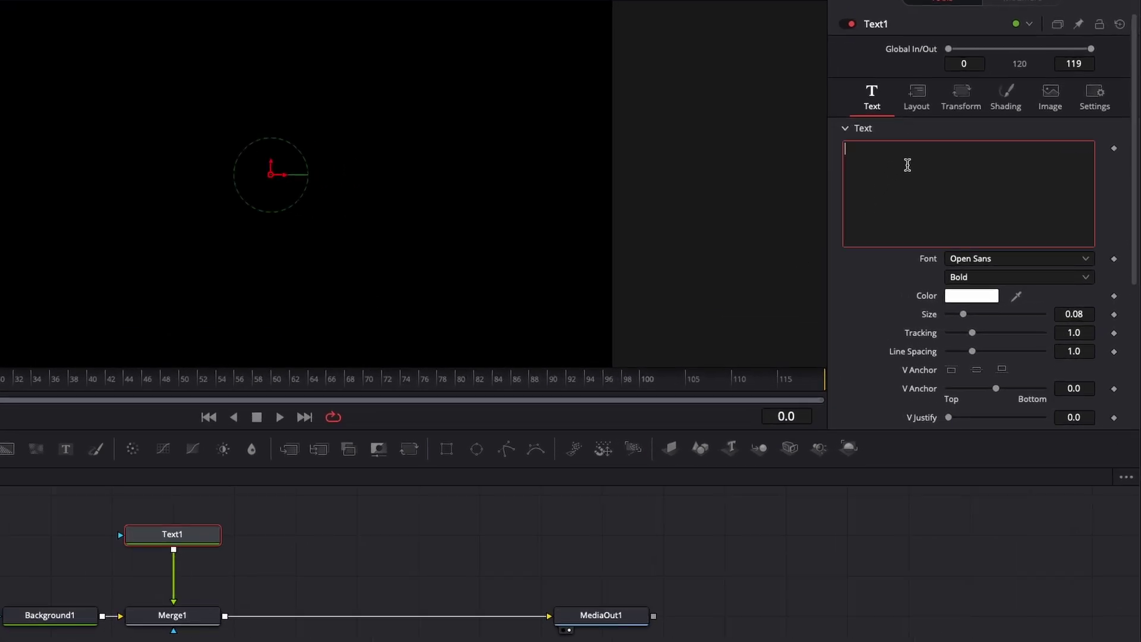
type("CR")
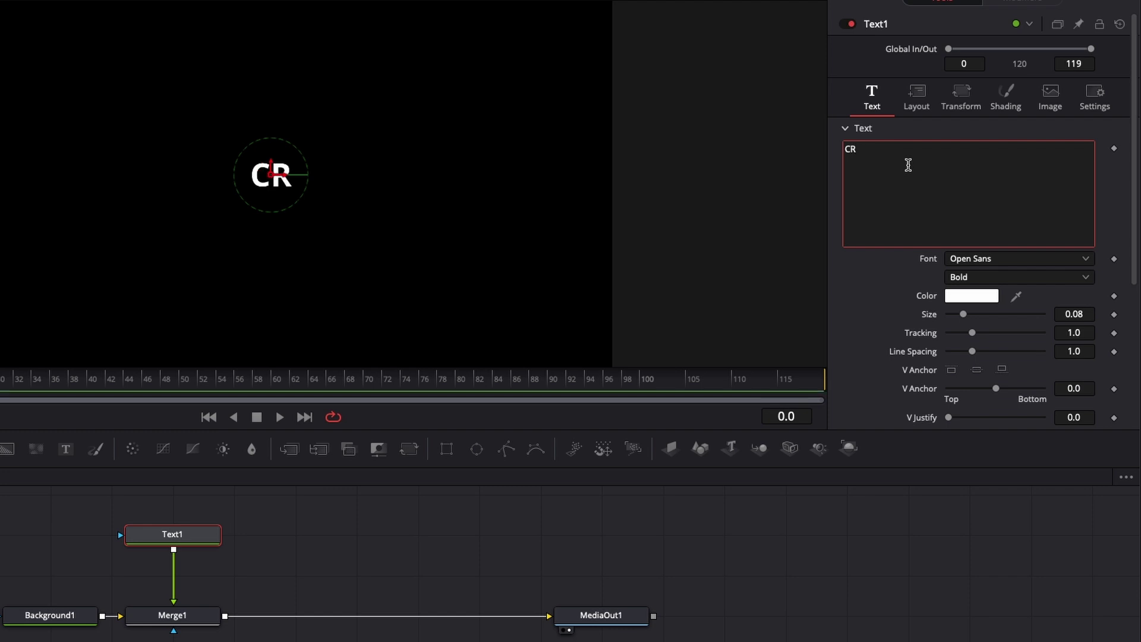
type("EATI")
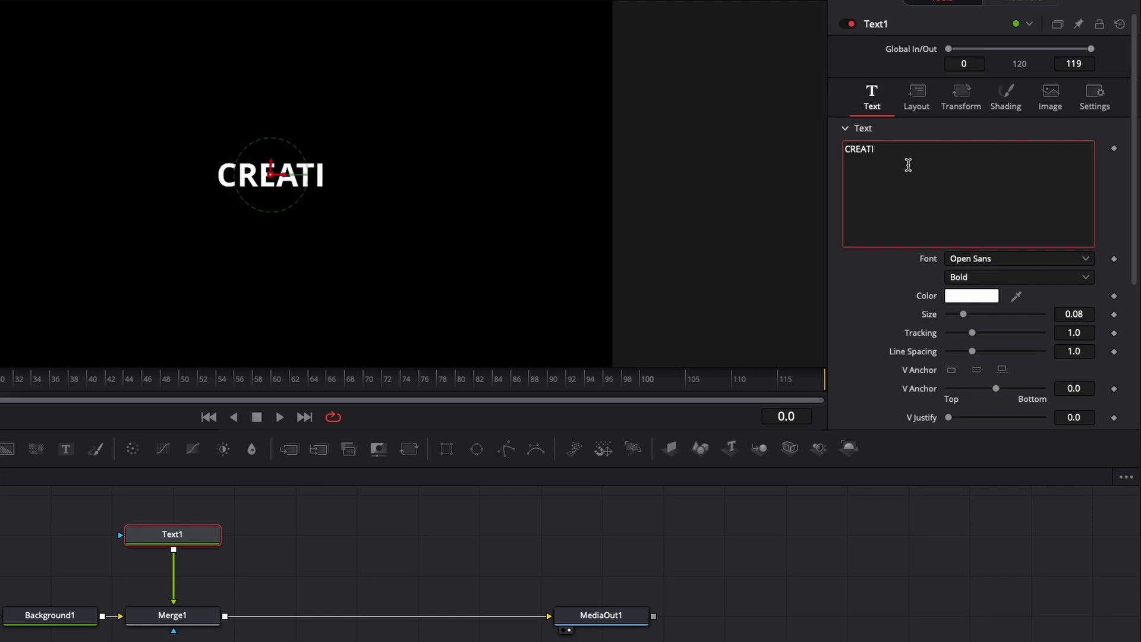
type("VE")
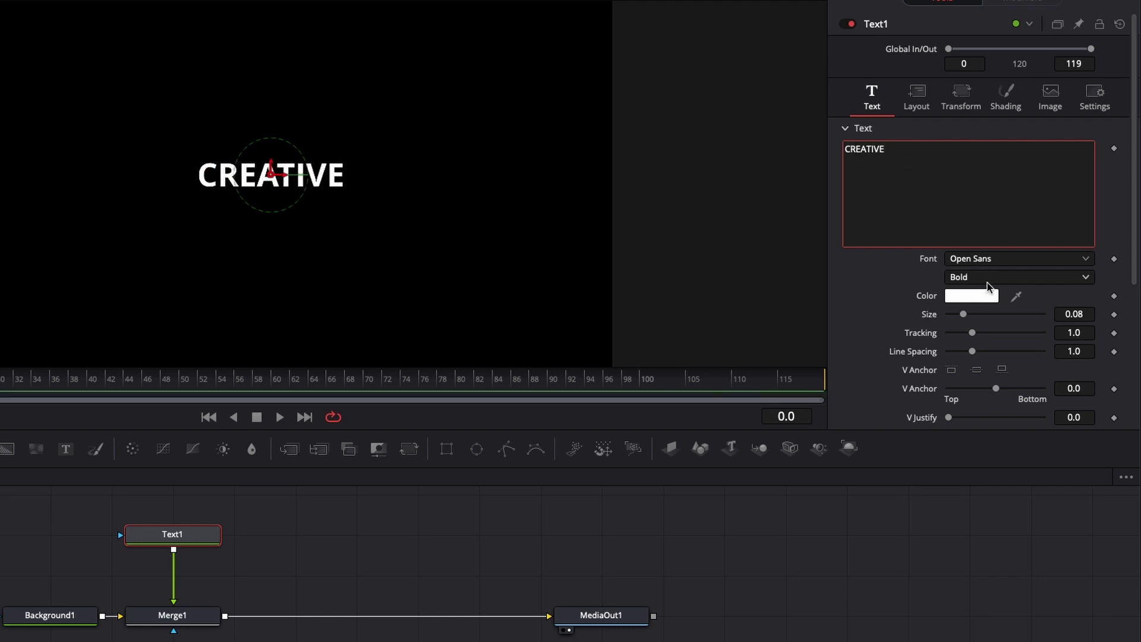
left_click_drag(964, 315, 1007, 320)
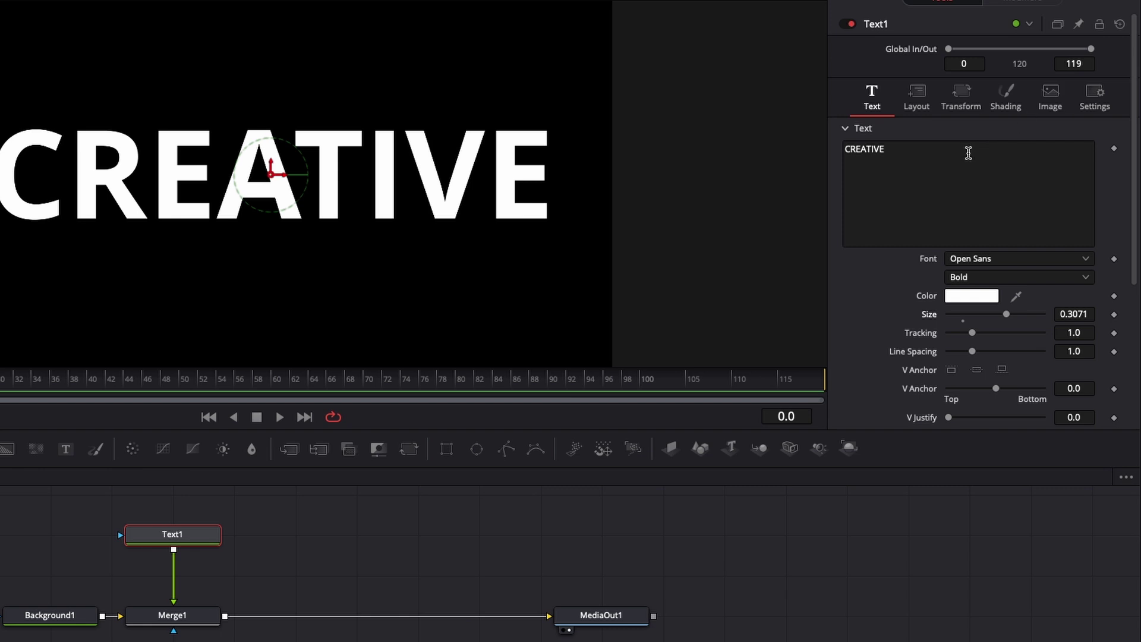
Attach a Follower modifier to the text, reveal its per-character Size X/Y, and go to frame 24
right_click(953, 181)
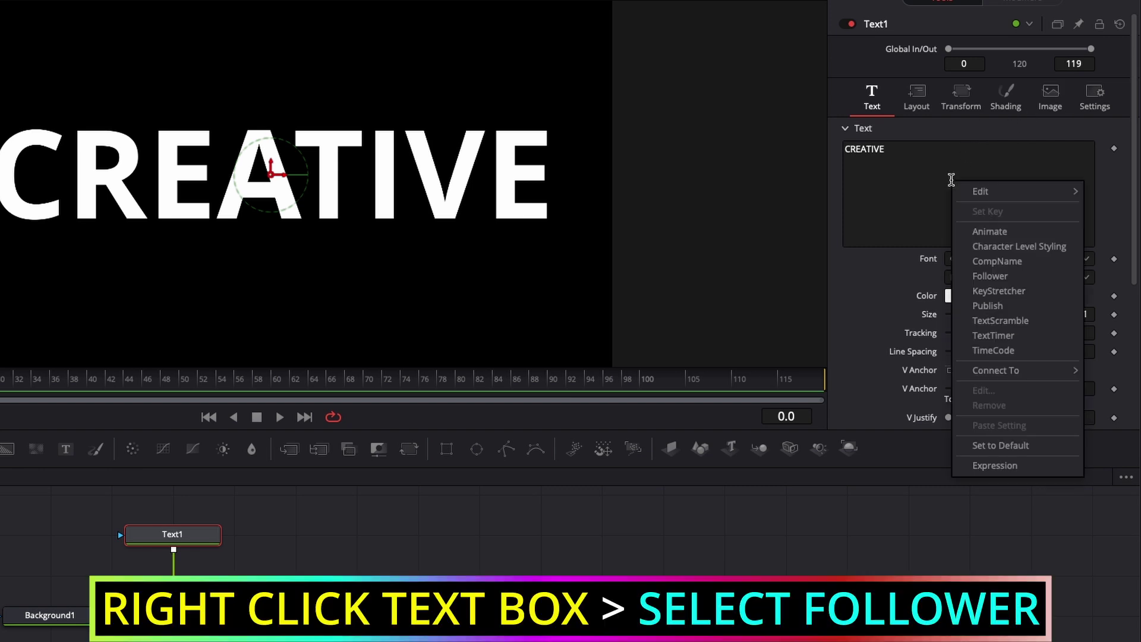
left_click(990, 276)
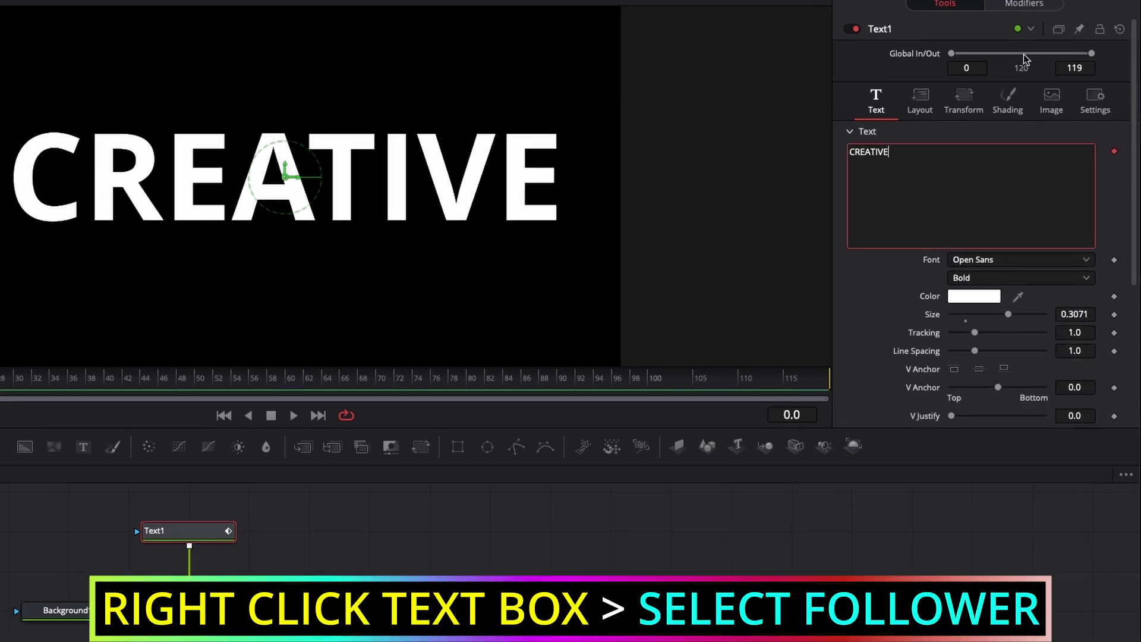
left_click(1029, 23)
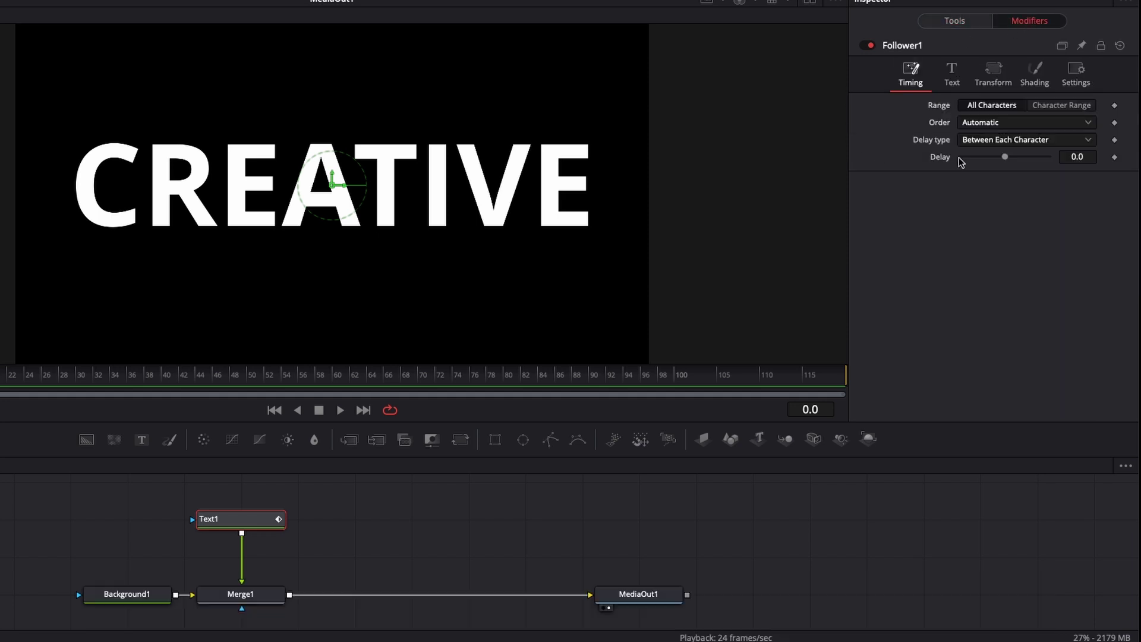
left_click(991, 73)
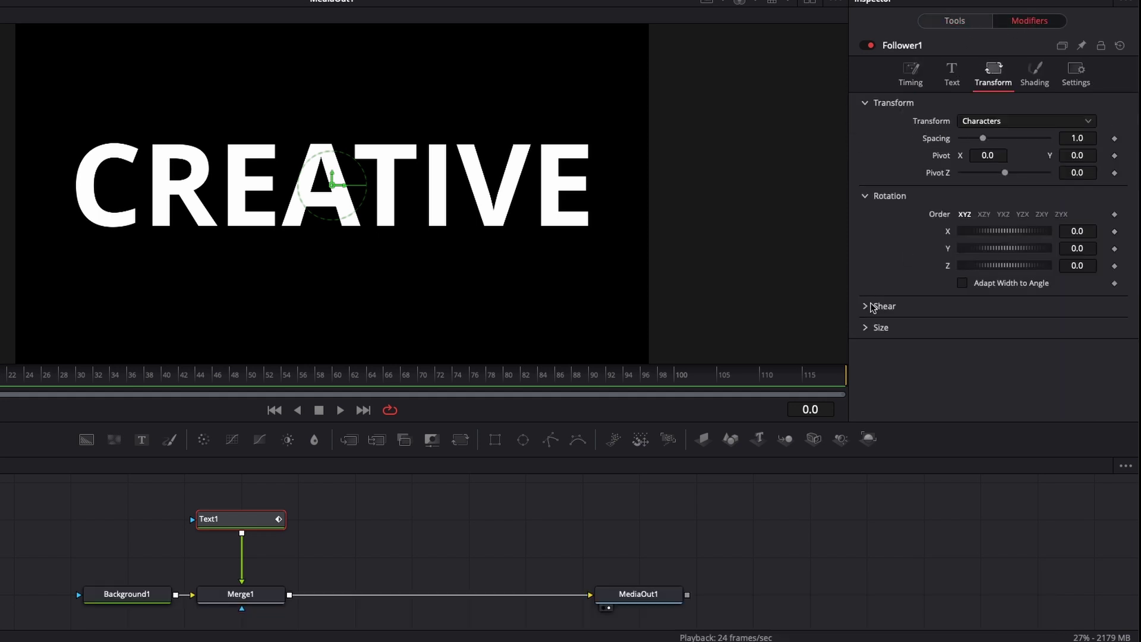
left_click(865, 329)
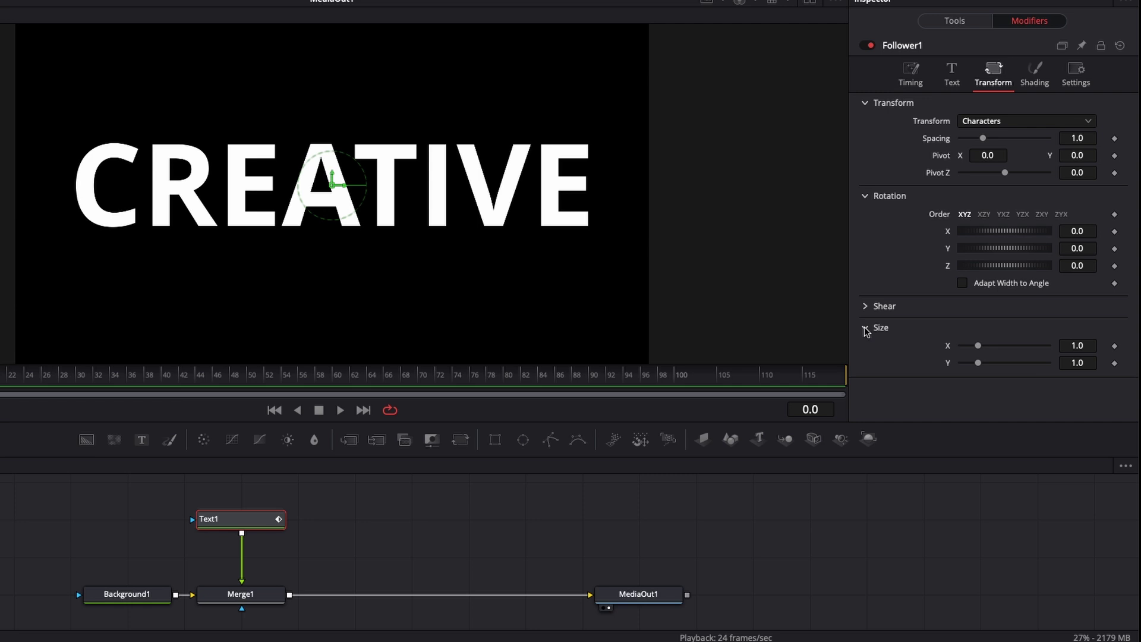
left_click(31, 379)
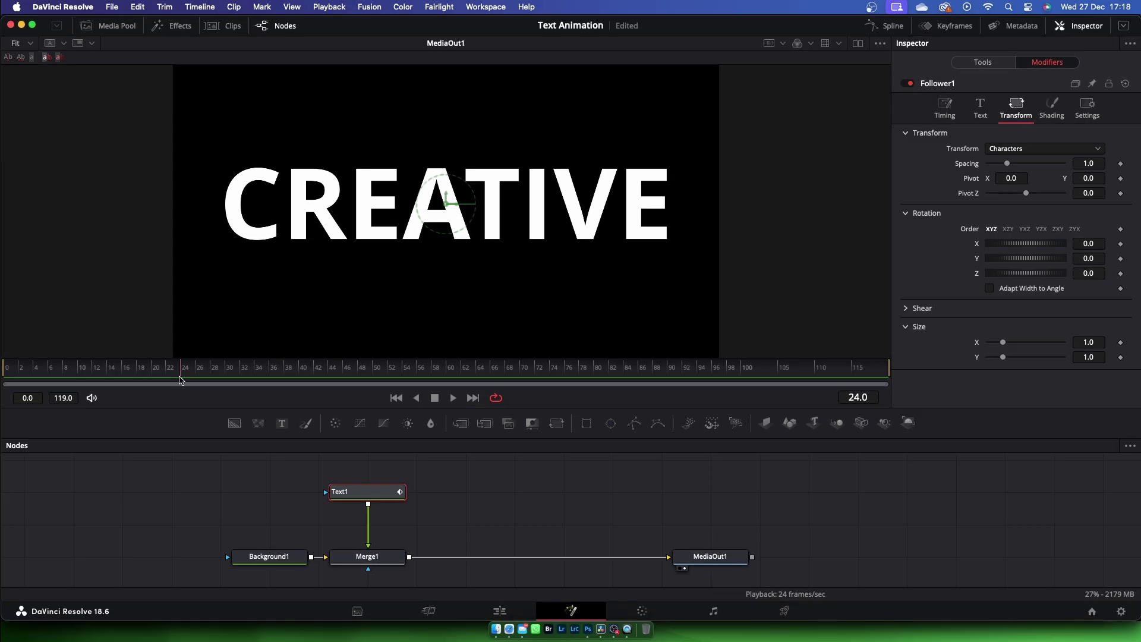
Keyframe the character Size Y, set it to 0.0 at frame 0, and scrub the grow-in
left_click(1120, 356)
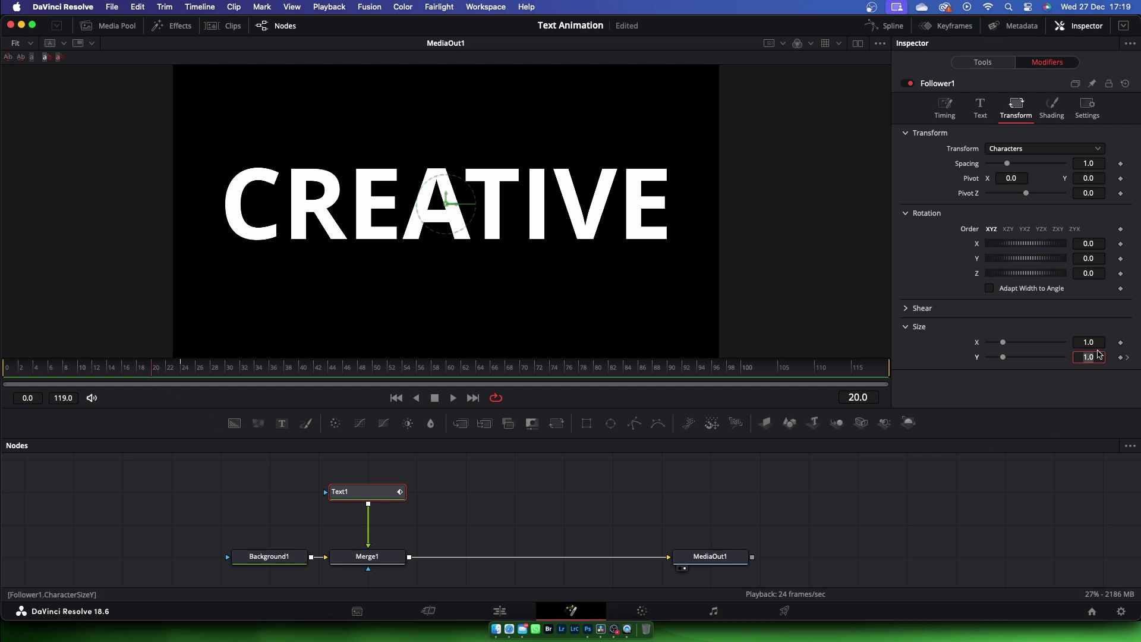
type("1.5")
key("Tab")
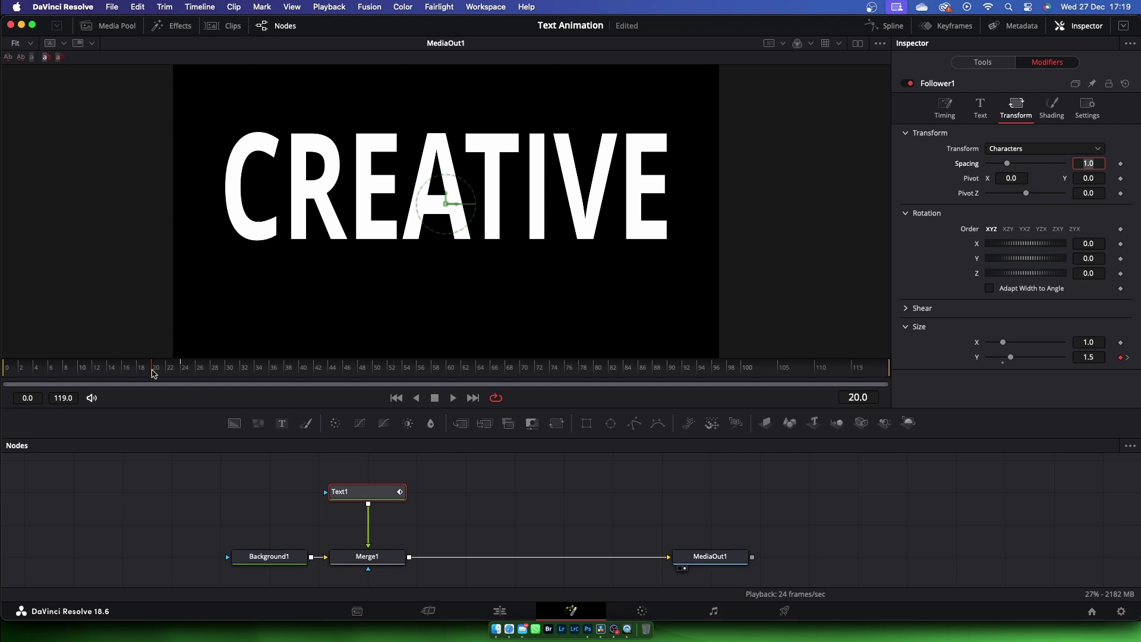
left_click_drag(98, 372, 6, 373)
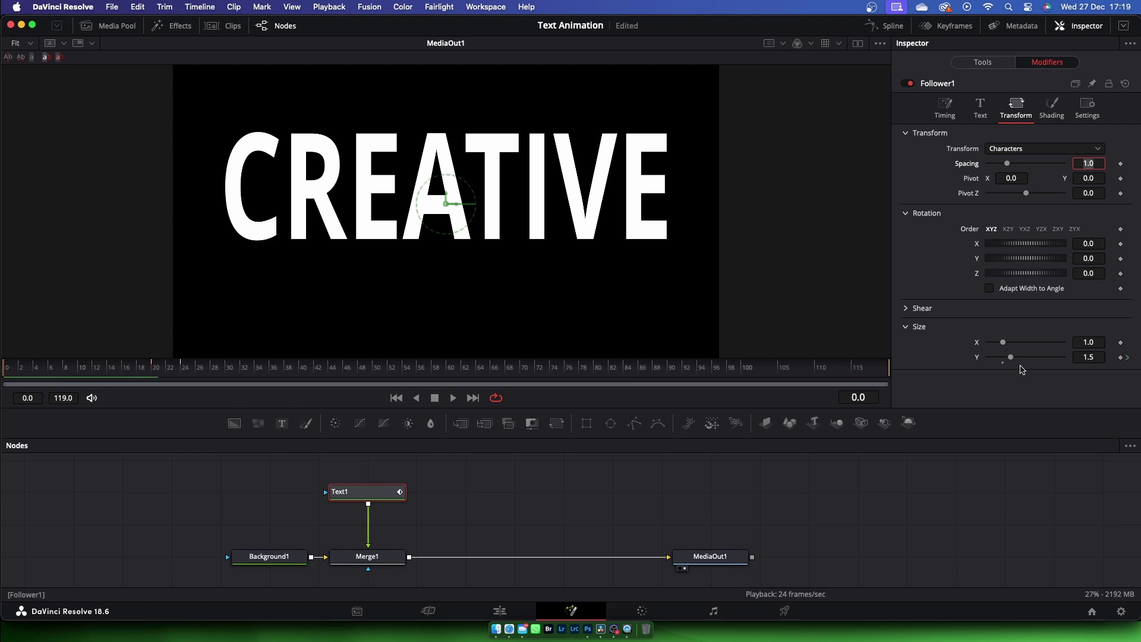
left_click_drag(1010, 357, 988, 357)
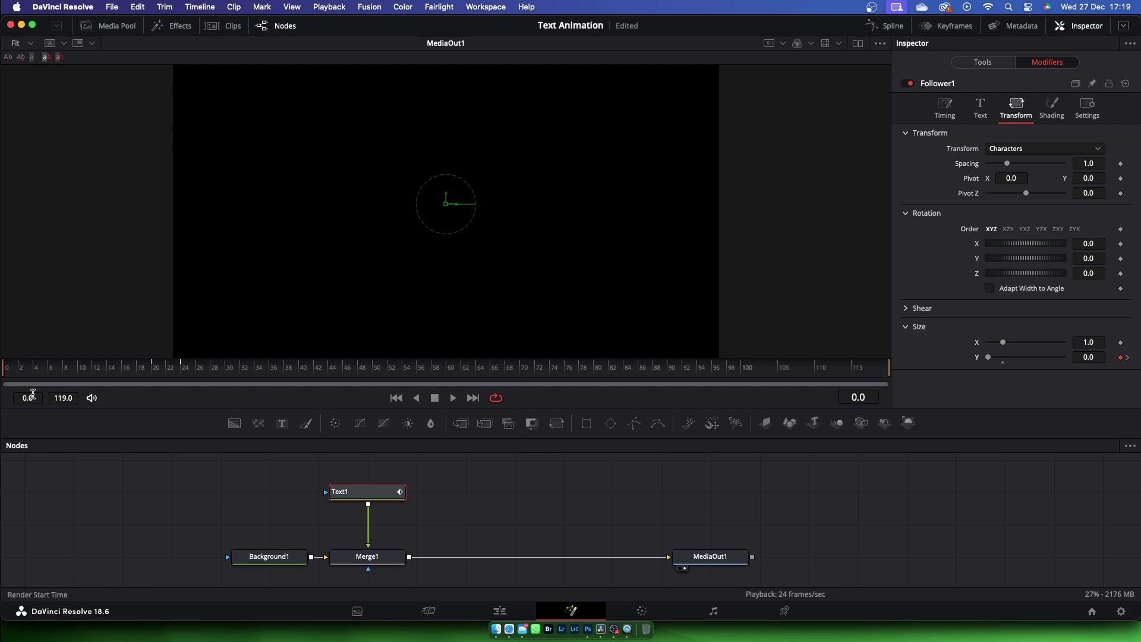
left_click_drag(5, 373, 150, 387)
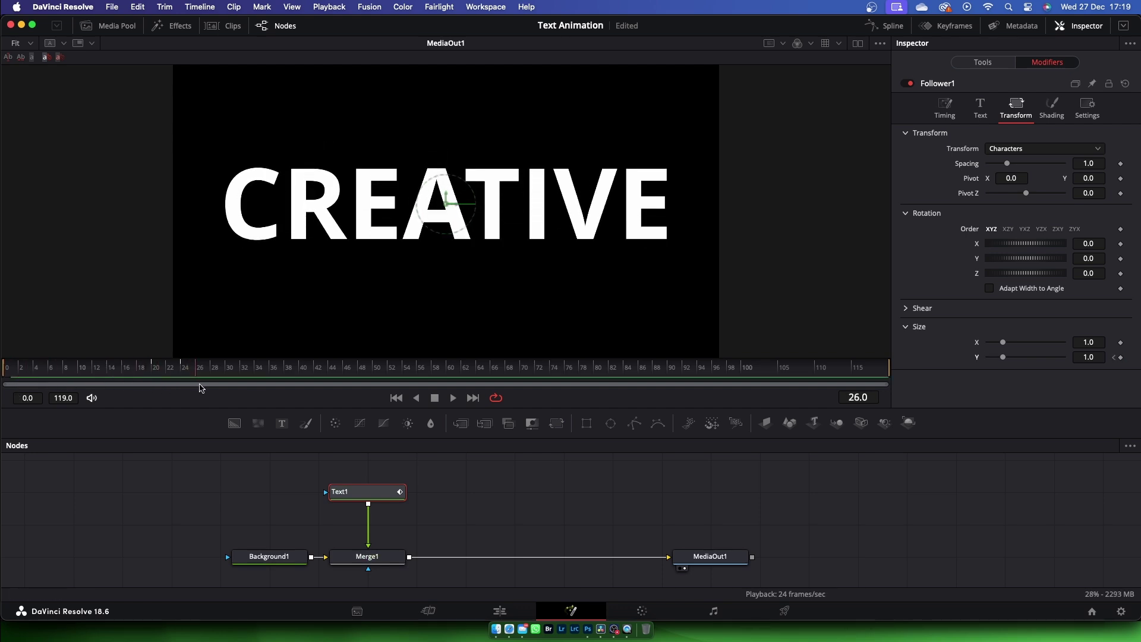
left_click_drag(150, 388, 421, 387)
Keyframe Size Y to stretch to 1.5, then collapse to 0.0 at frame 96, and play
left_click(1120, 357)
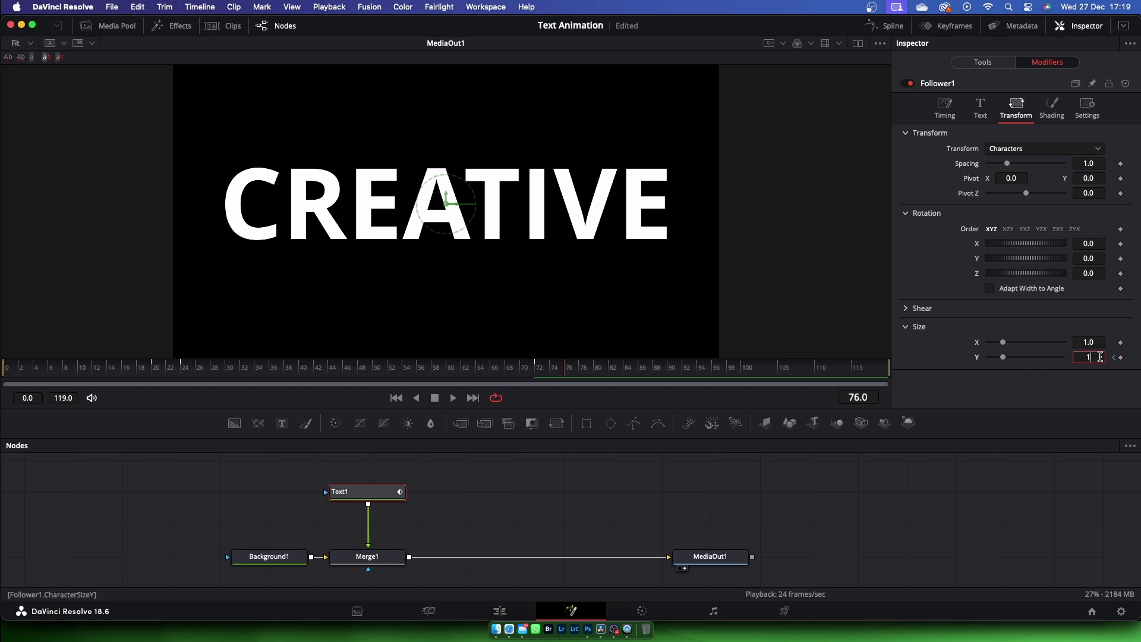
type(".5")
key("Tab")
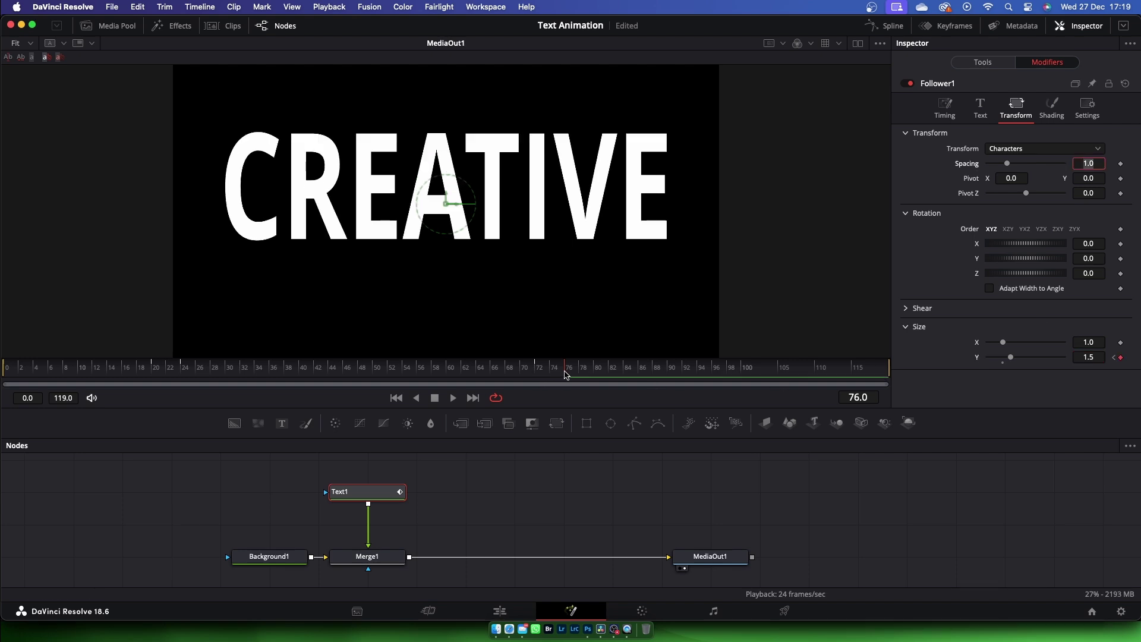
left_click_drag(620, 376, 712, 378)
left_click(1121, 357)
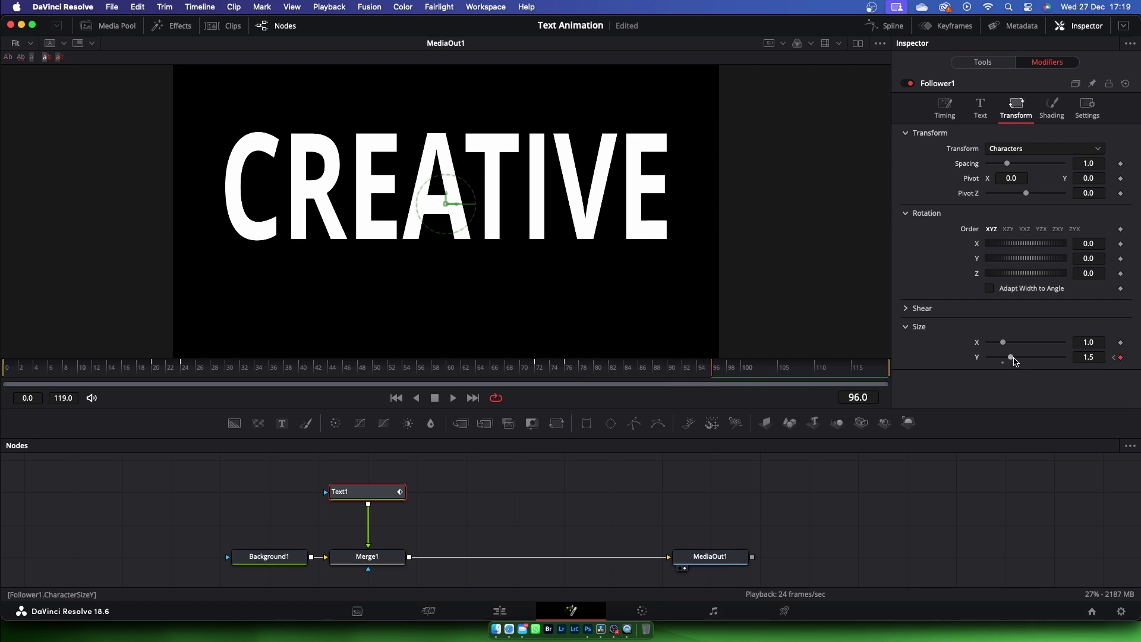
left_click_drag(1010, 357, 949, 359)
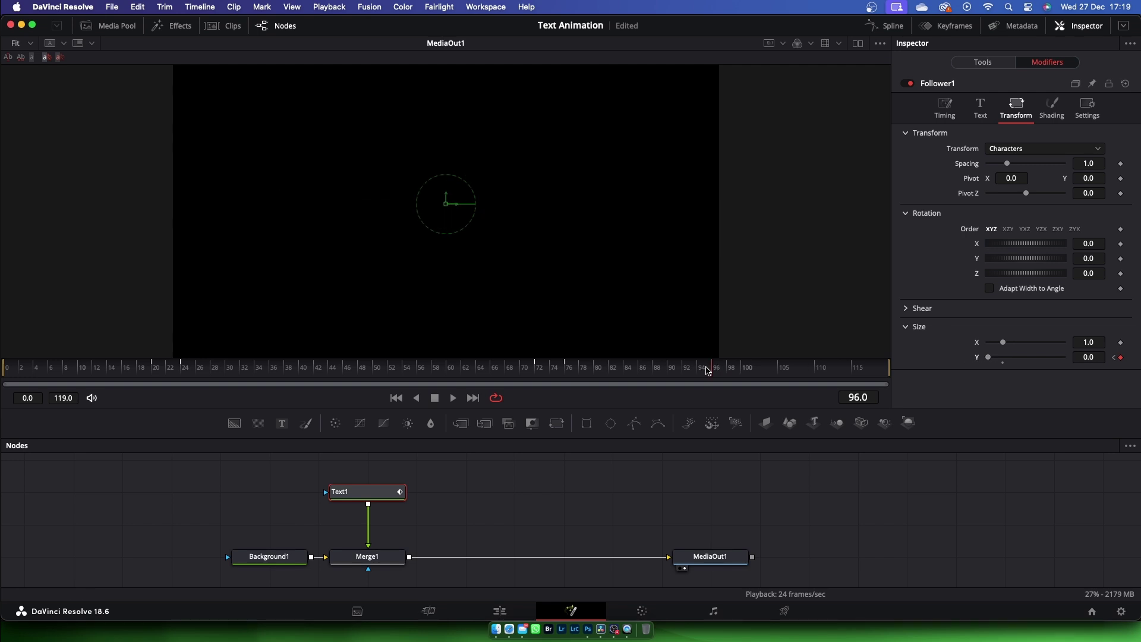
key("space")
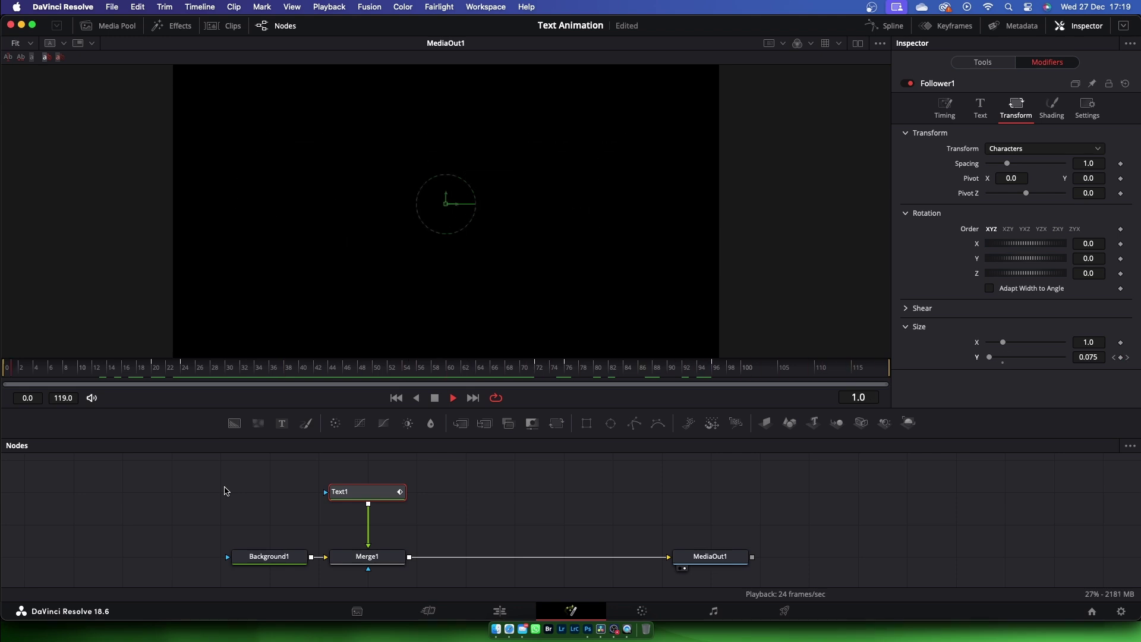
Set the Follower's Timing Delay to 2.0 and preview the staggered letters
key("space")
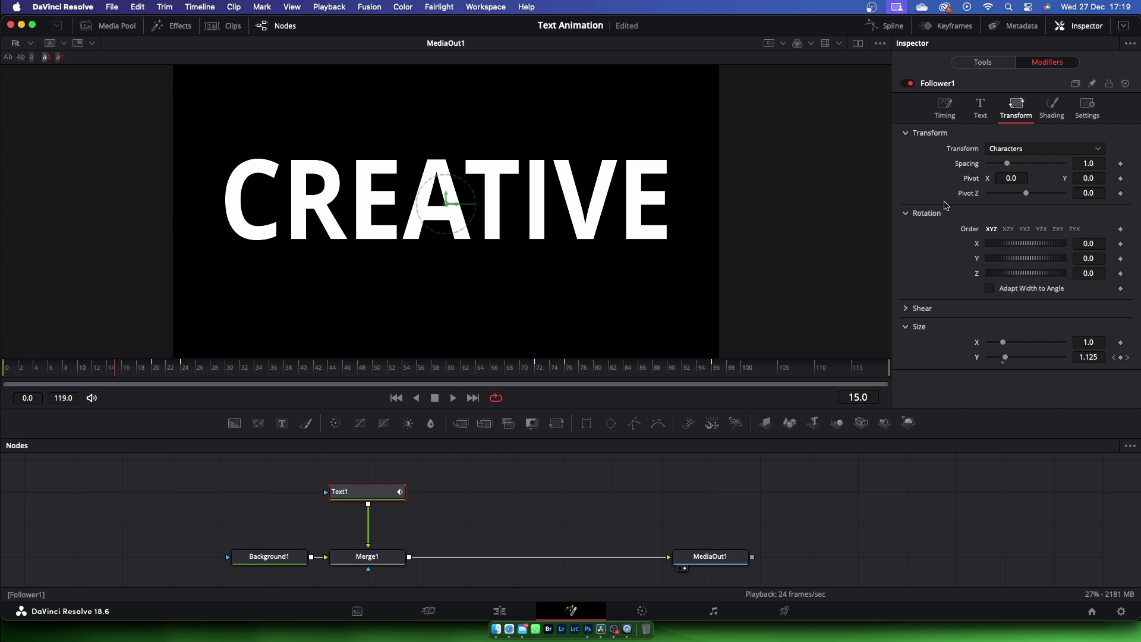
left_click(944, 105)
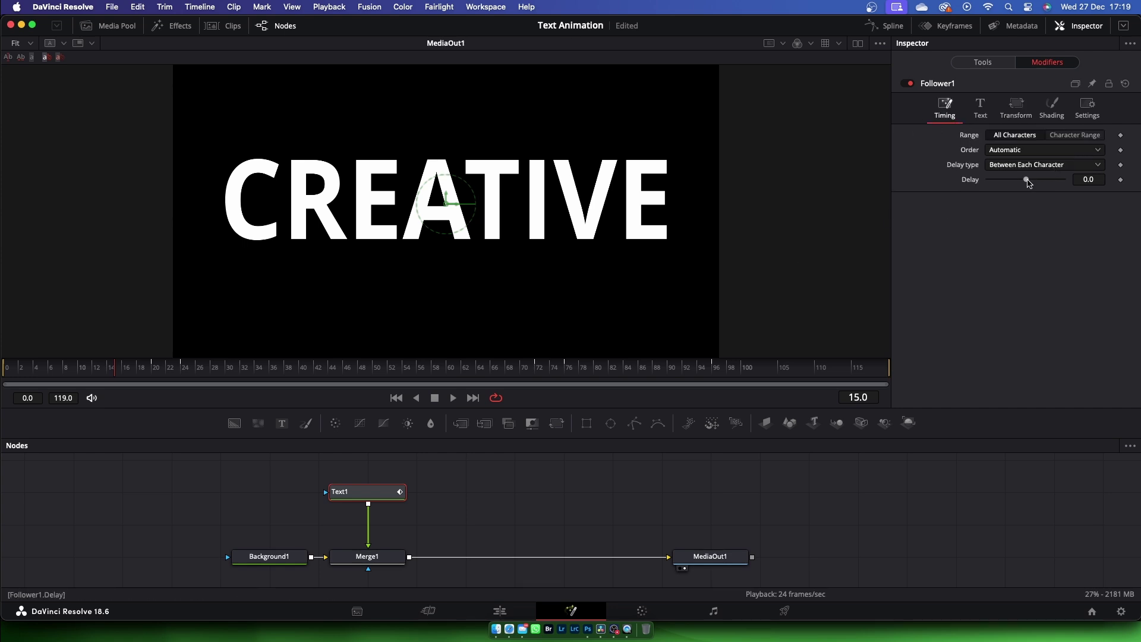
left_click_drag(1028, 181, 1030, 181)
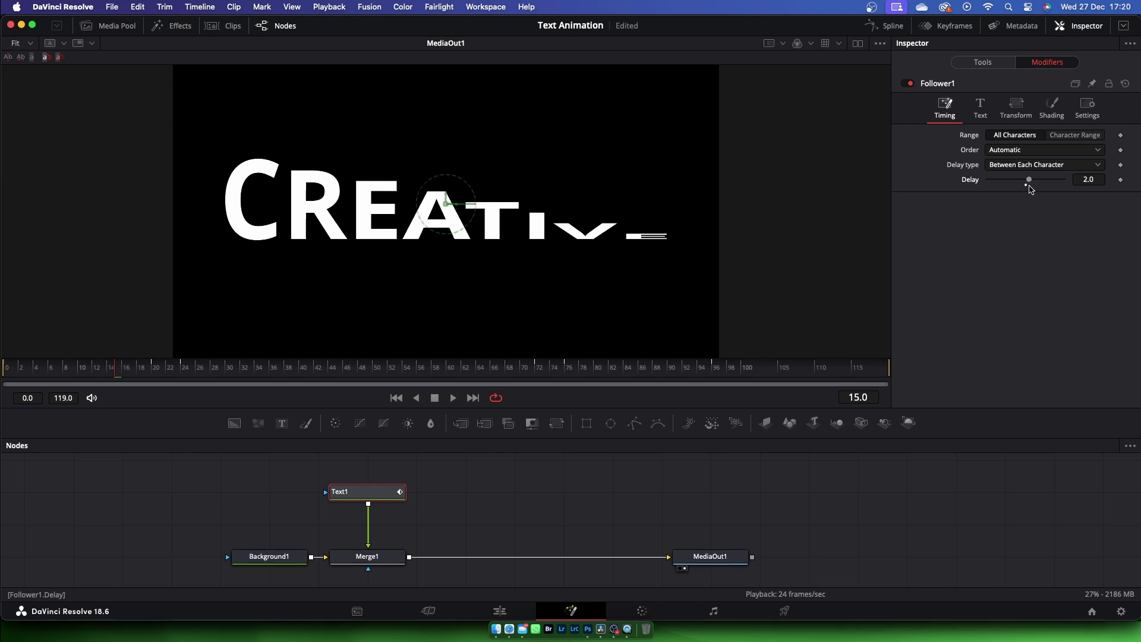
key("space")
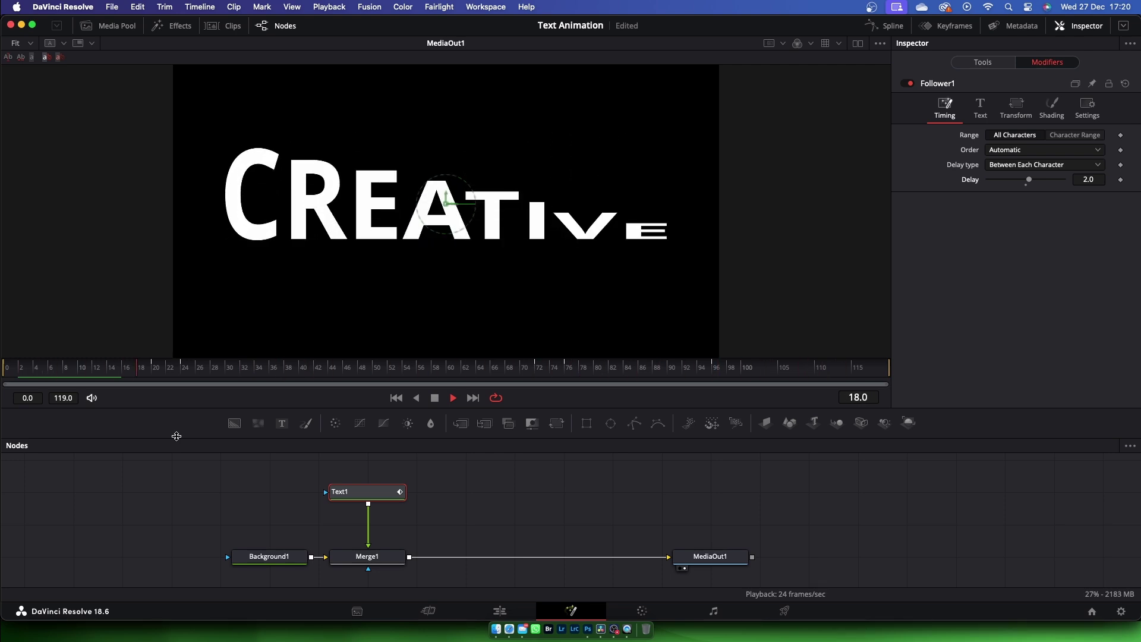
key("space")
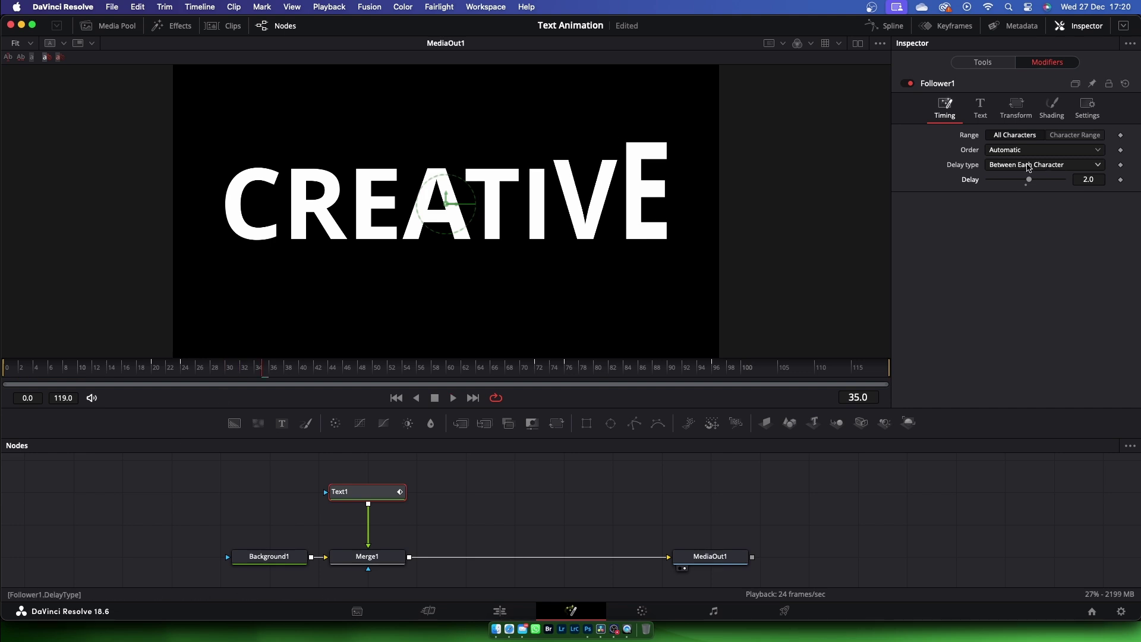
Set the character Order to Random But One by One and preview from frame 0
left_click(1041, 151)
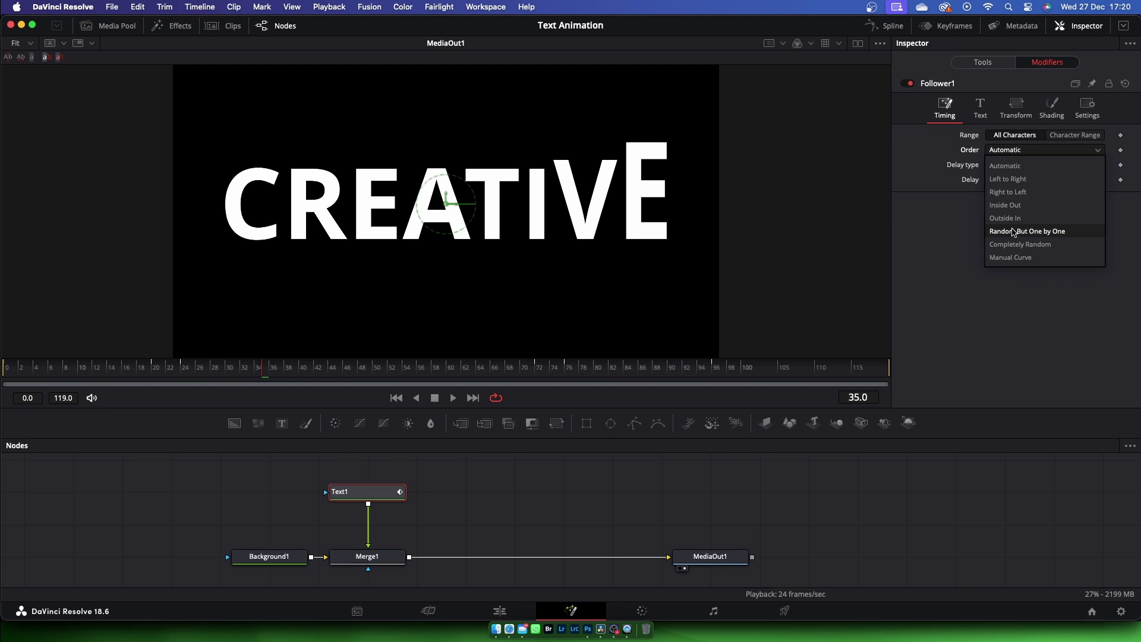
left_click(1014, 232)
left_click_drag(259, 373, 3, 395)
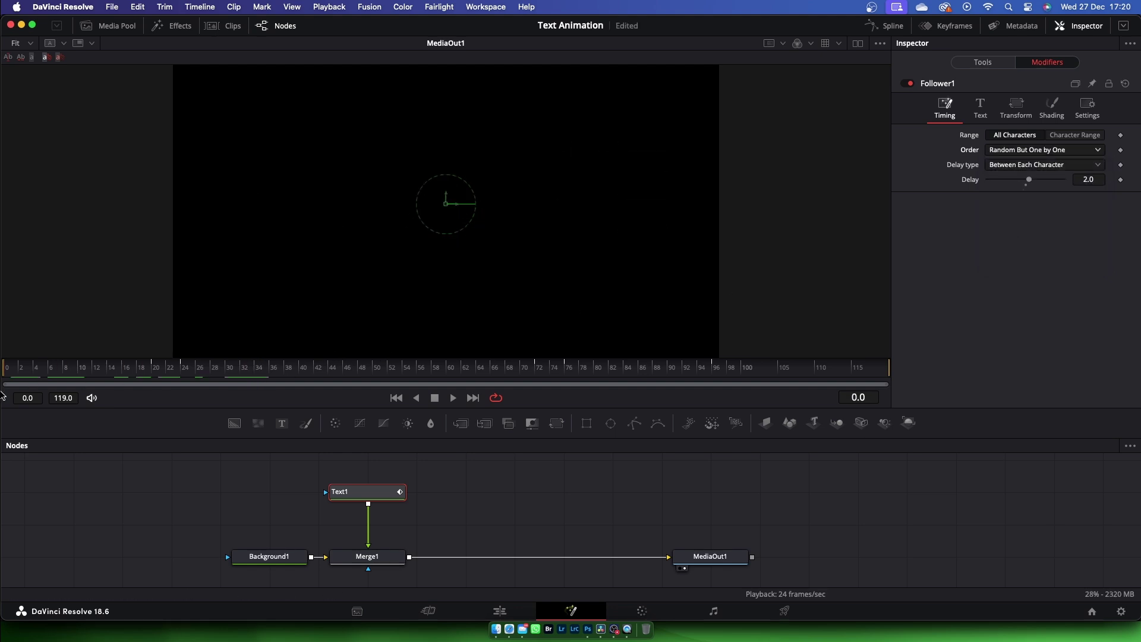
key("space")
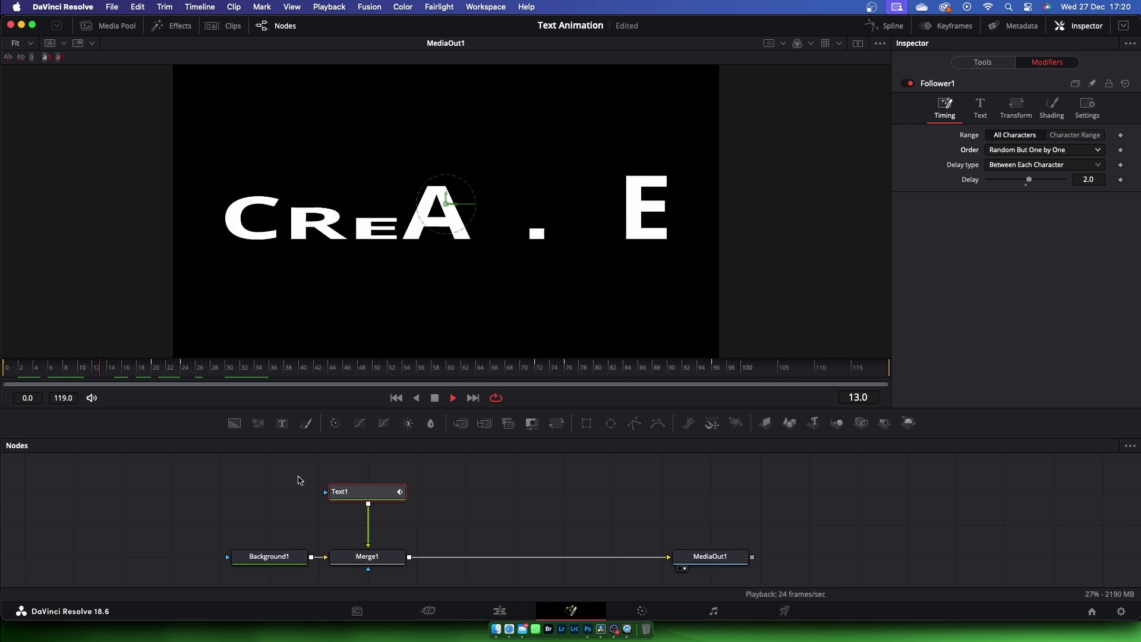
key("space")
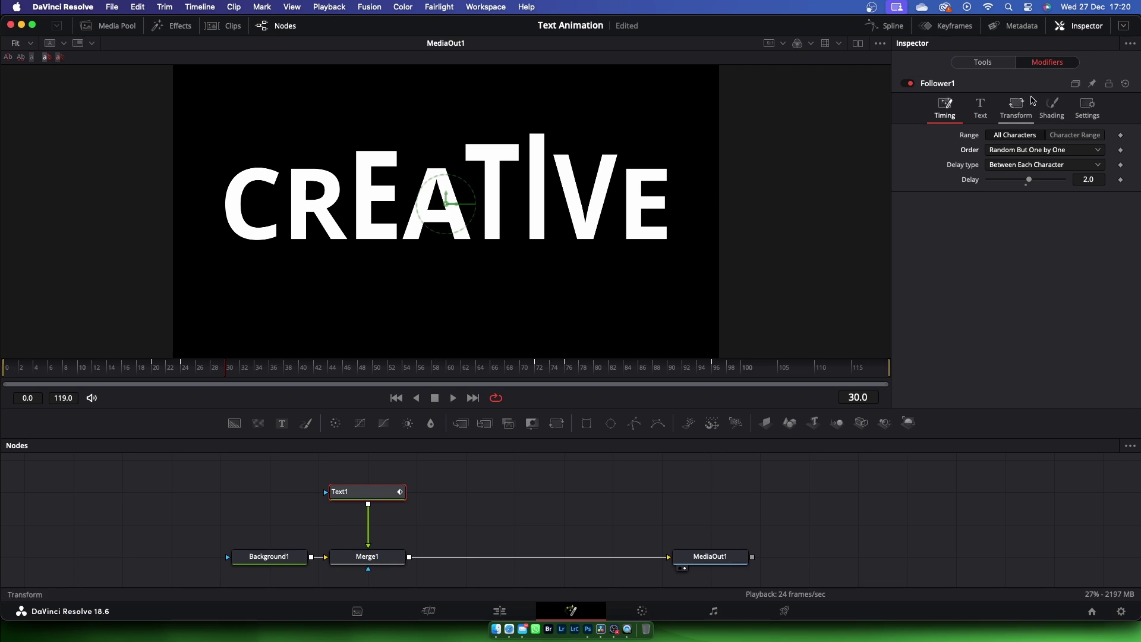
Add Character Level Styling to the text and colour the letter C yellow
left_click(980, 107)
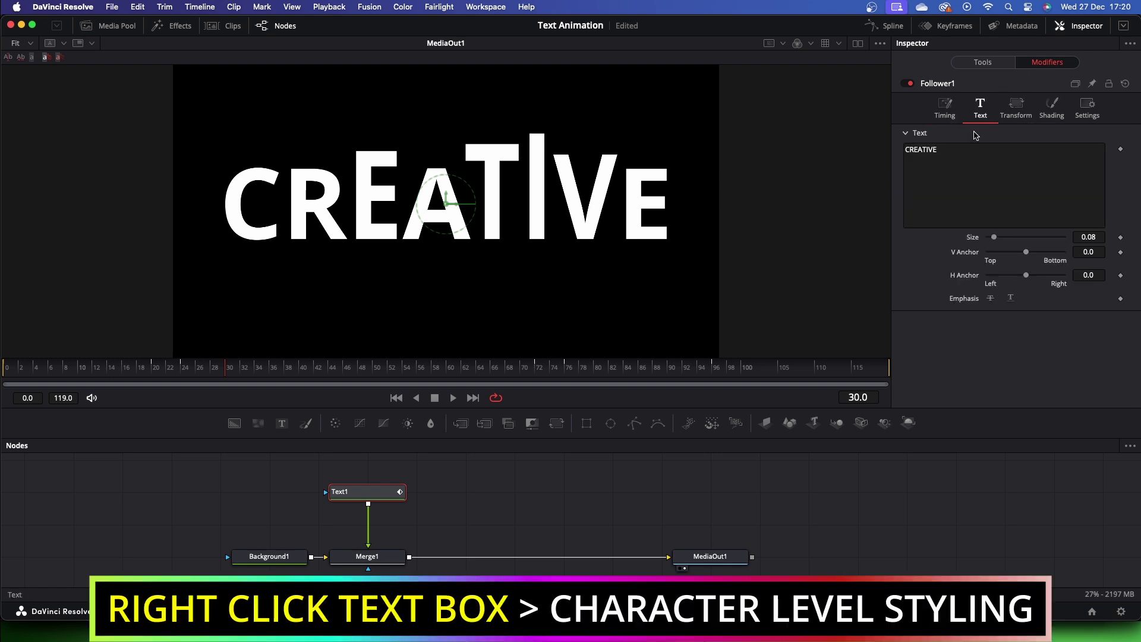
right_click(980, 173)
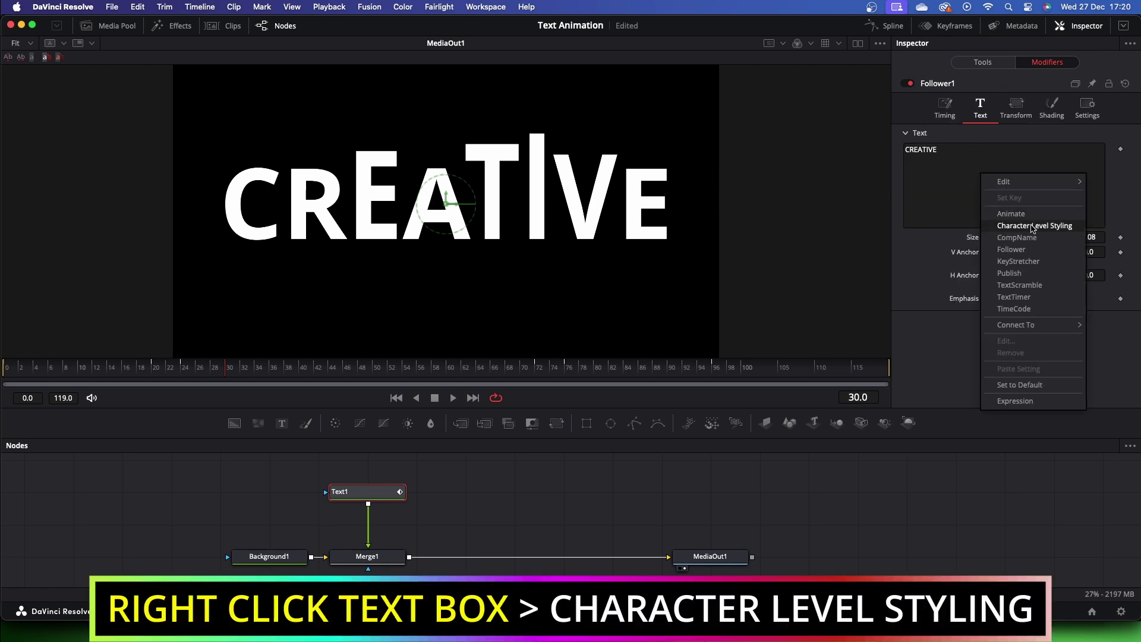
left_click(1021, 227)
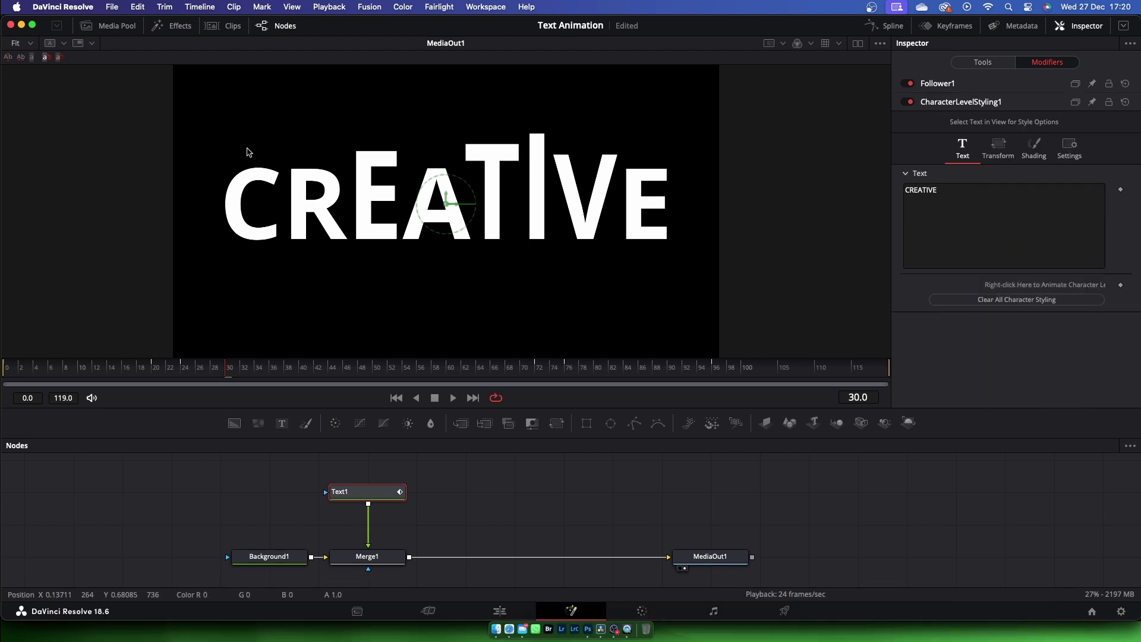
left_click_drag(246, 152, 255, 255)
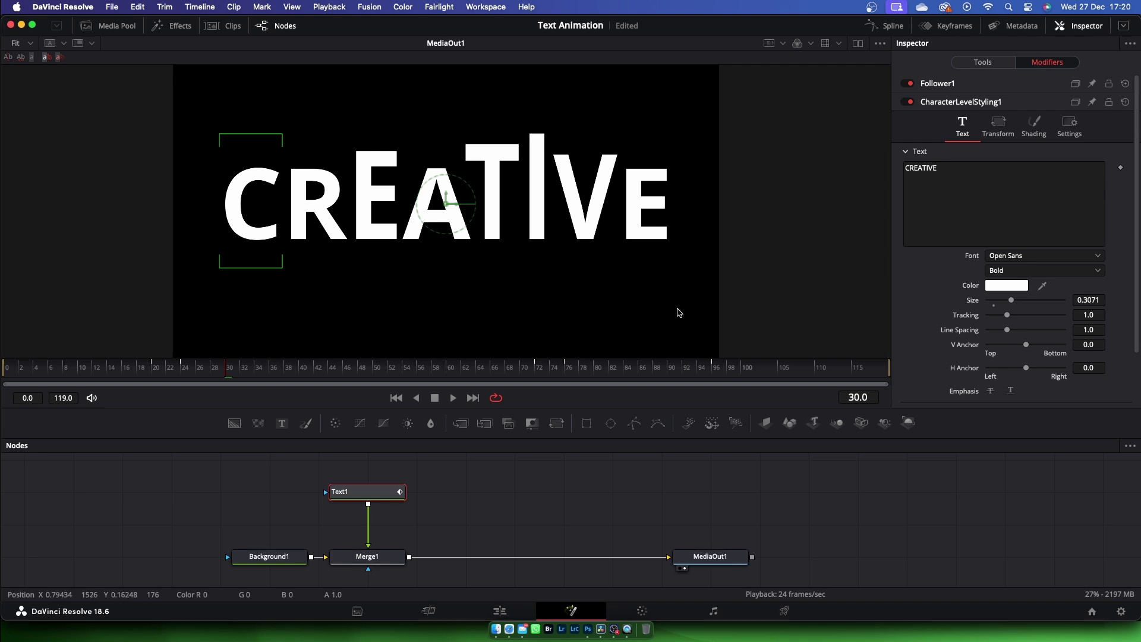
left_click(1016, 292)
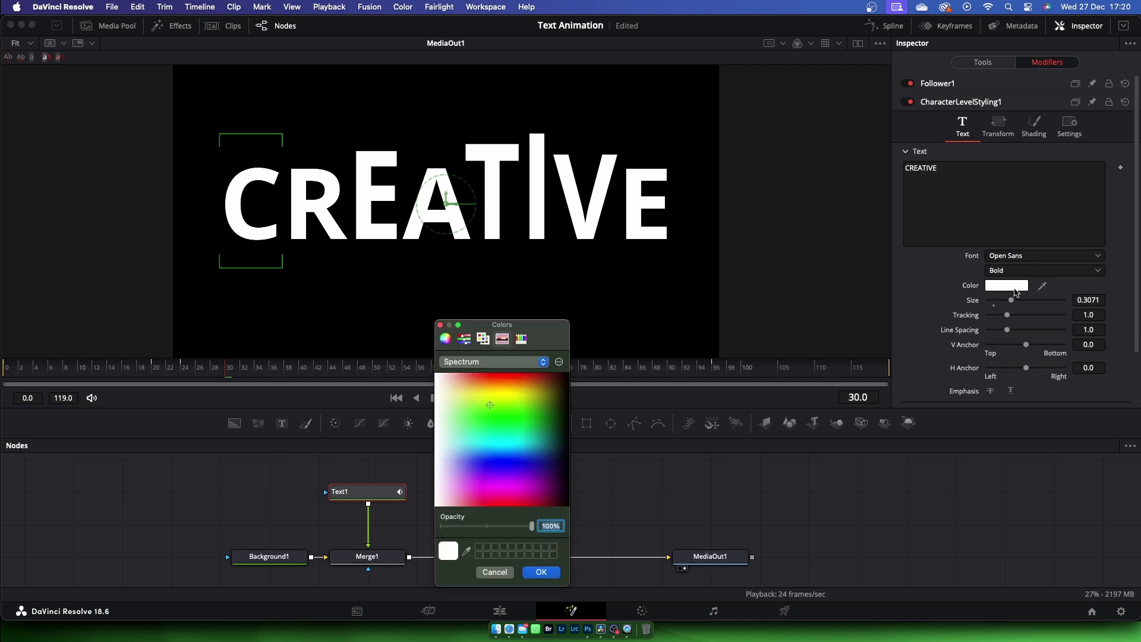
left_click(513, 392)
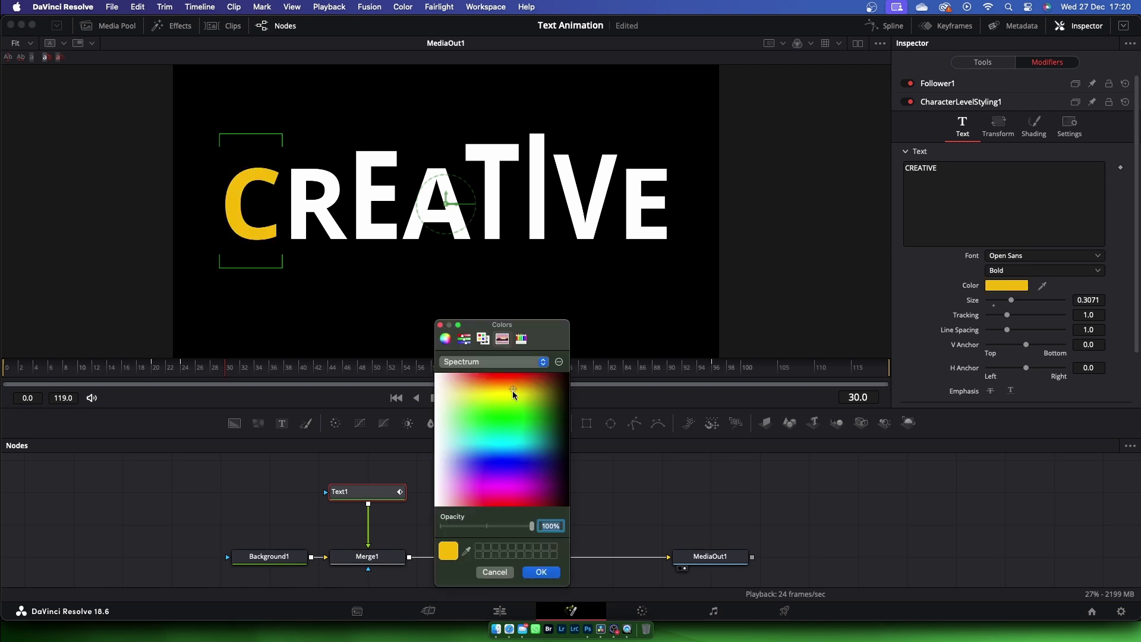
left_click(540, 571)
Colour the R green and the first E cyan
left_click_drag(311, 141, 318, 267)
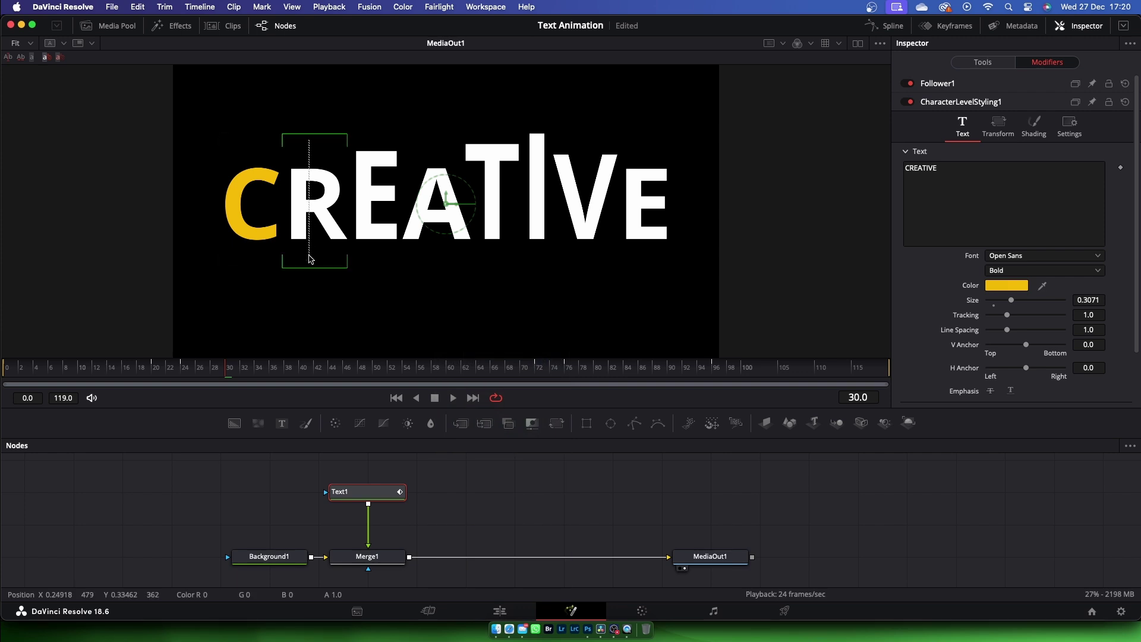
left_click(1013, 286)
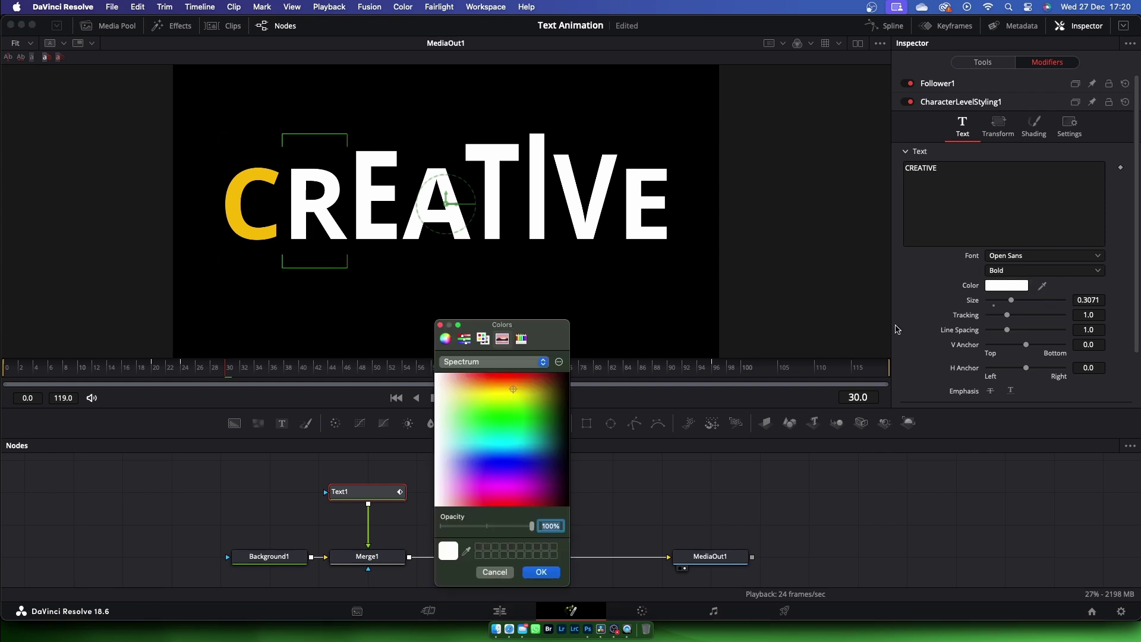
left_click(534, 421)
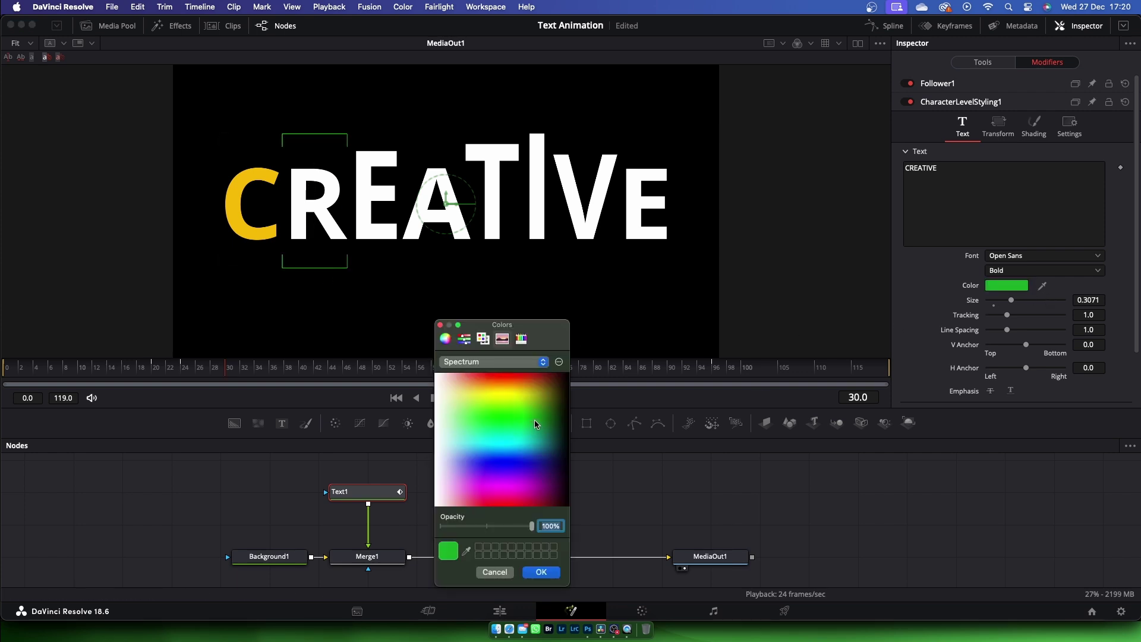
left_click(545, 571)
left_click_drag(366, 130, 390, 263)
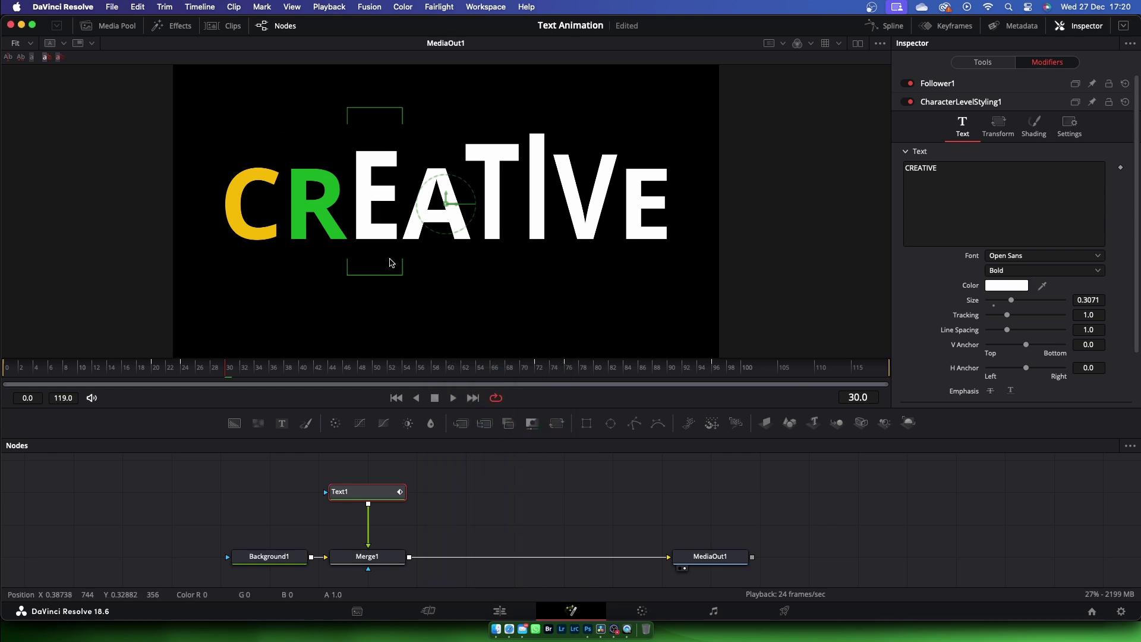
left_click(1013, 285)
left_click(501, 437)
left_click(547, 571)
Colour the T magenta and the I orange
left_click(547, 123)
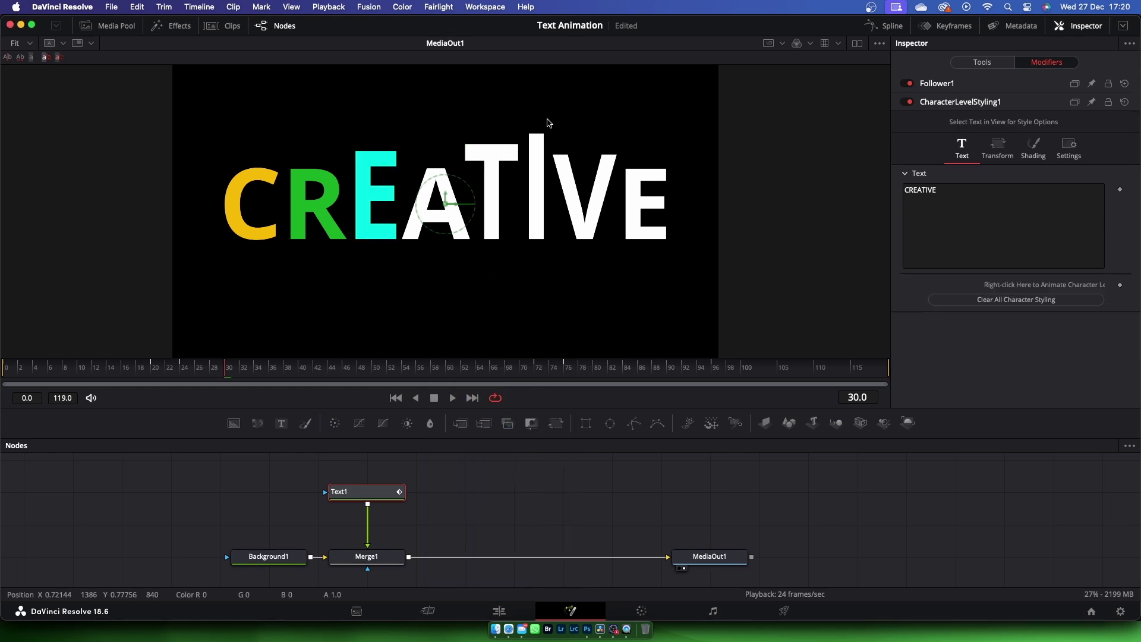
left_click_drag(490, 128, 499, 262)
left_click(1005, 285)
left_click(442, 410)
left_click(547, 571)
left_click_drag(536, 118, 538, 268)
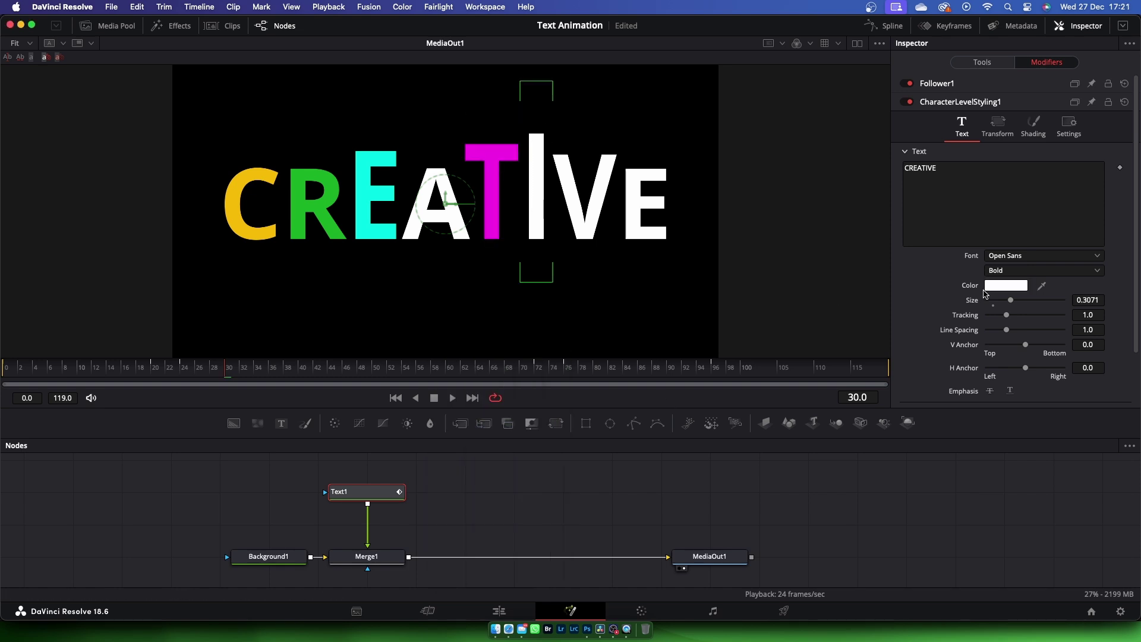
left_click(986, 286)
left_click_drag(502, 470, 510, 488)
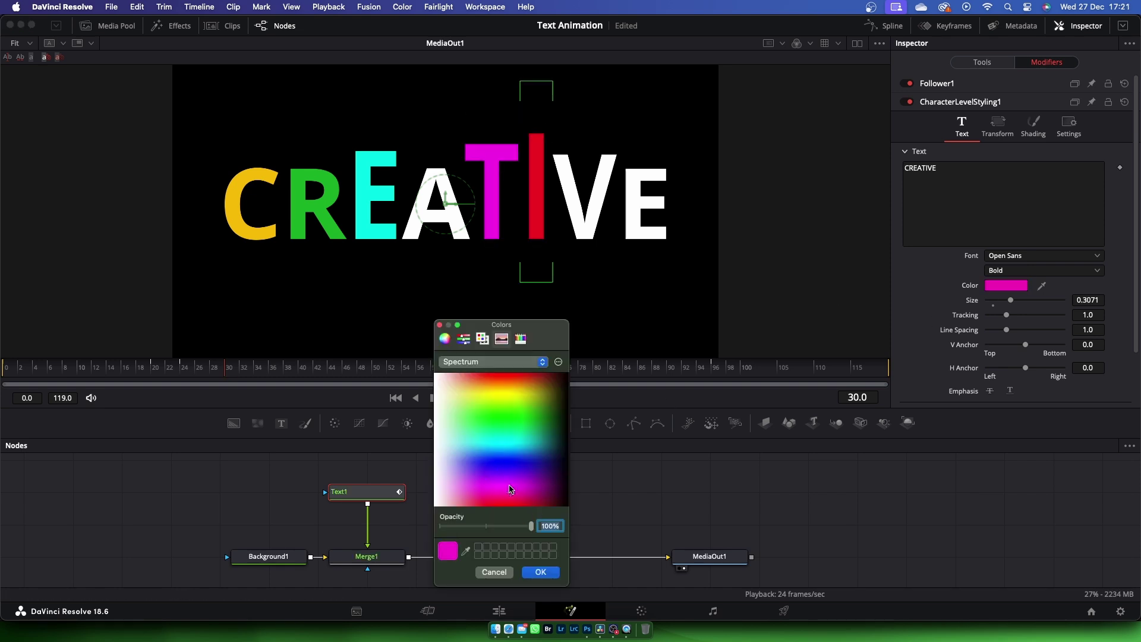
left_click_drag(509, 488, 514, 381)
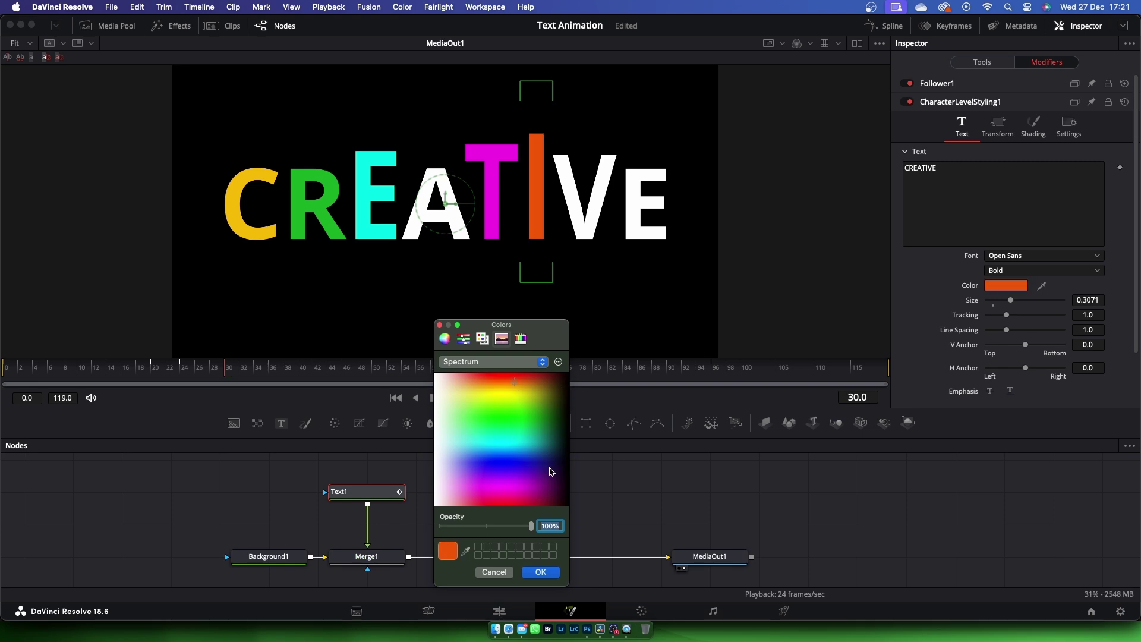
left_click(540, 572)
Colour the V blue and the last E crimson
left_click_drag(565, 122, 570, 268)
left_click(1006, 285)
left_click_drag(499, 455, 480, 457)
left_click(540, 572)
left_click_drag(618, 125, 621, 273)
left_click(1006, 285)
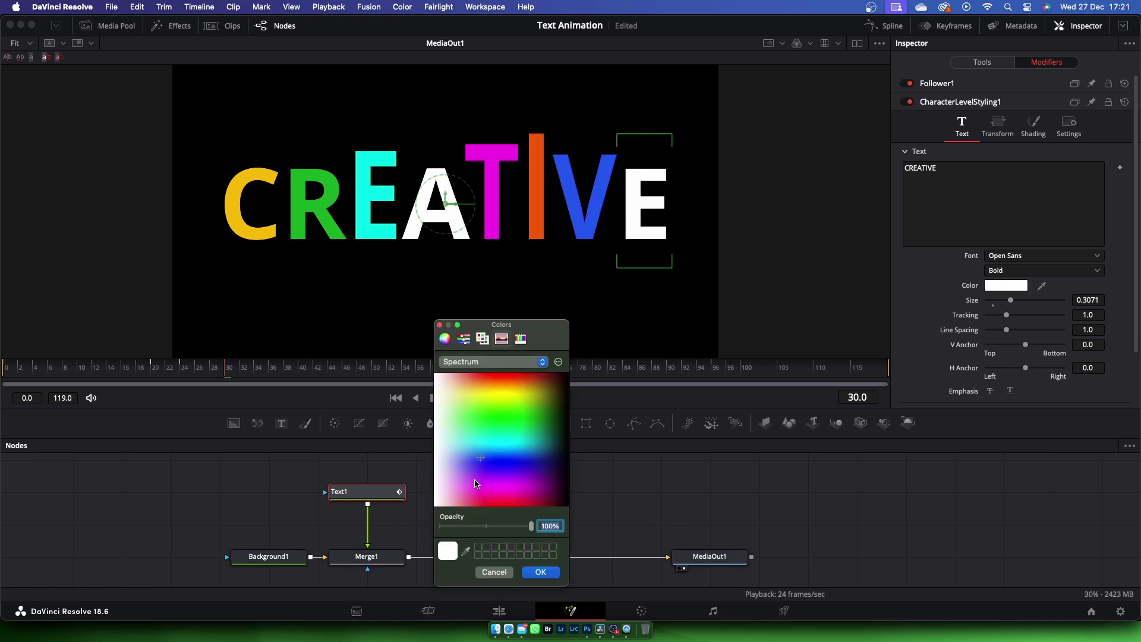
left_click_drag(475, 483, 539, 504)
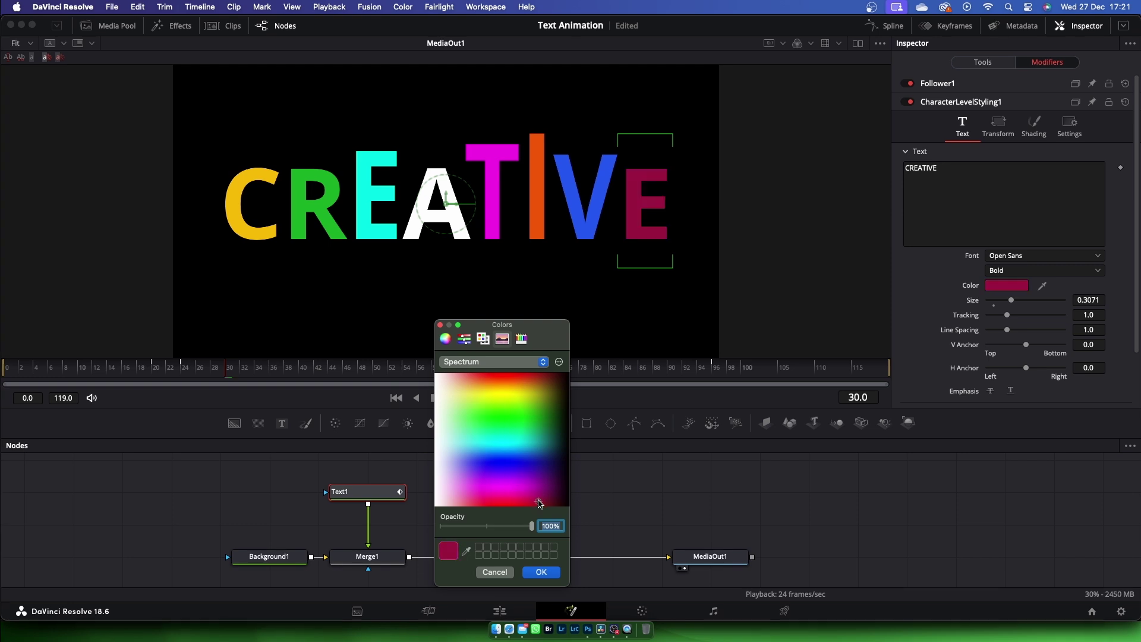
left_click(557, 576)
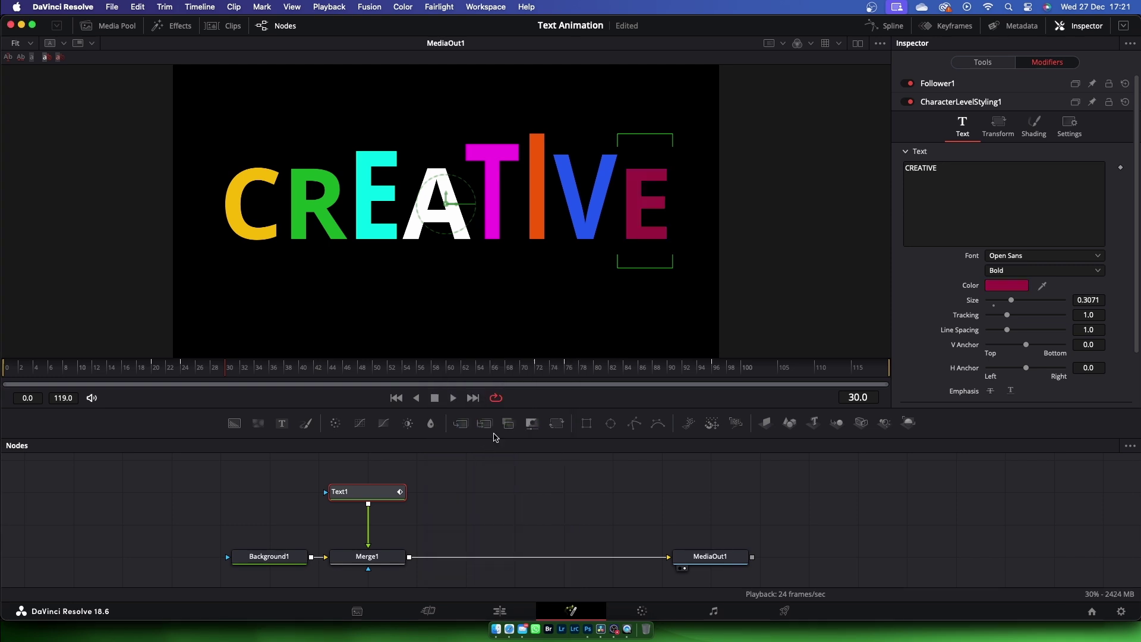
left_click_drag(355, 380, 6, 386)
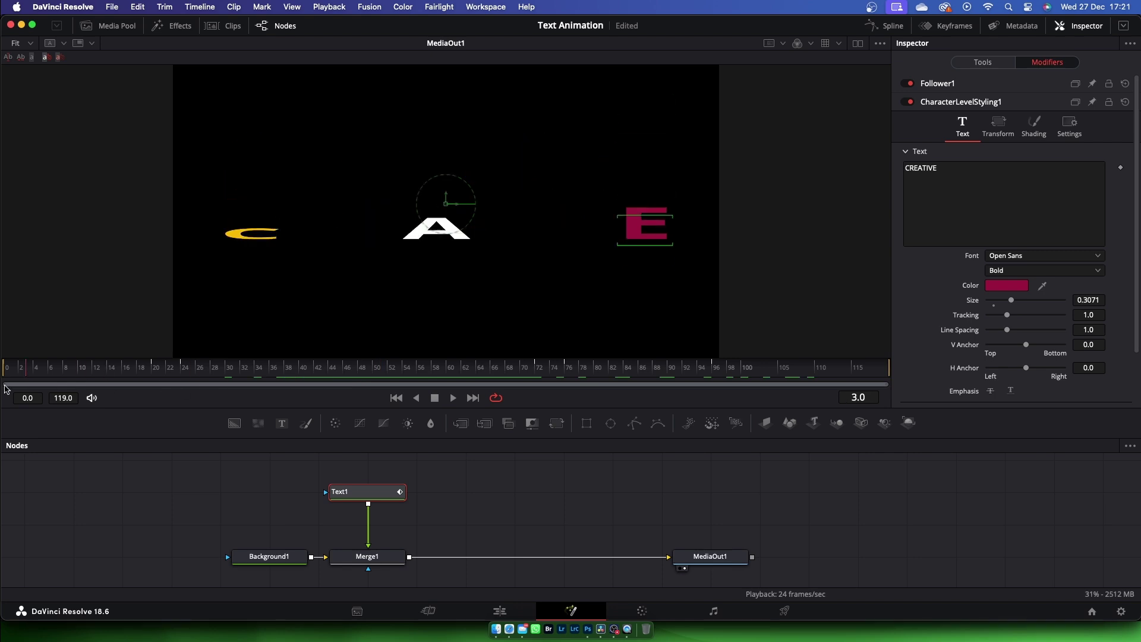
left_click(454, 398)
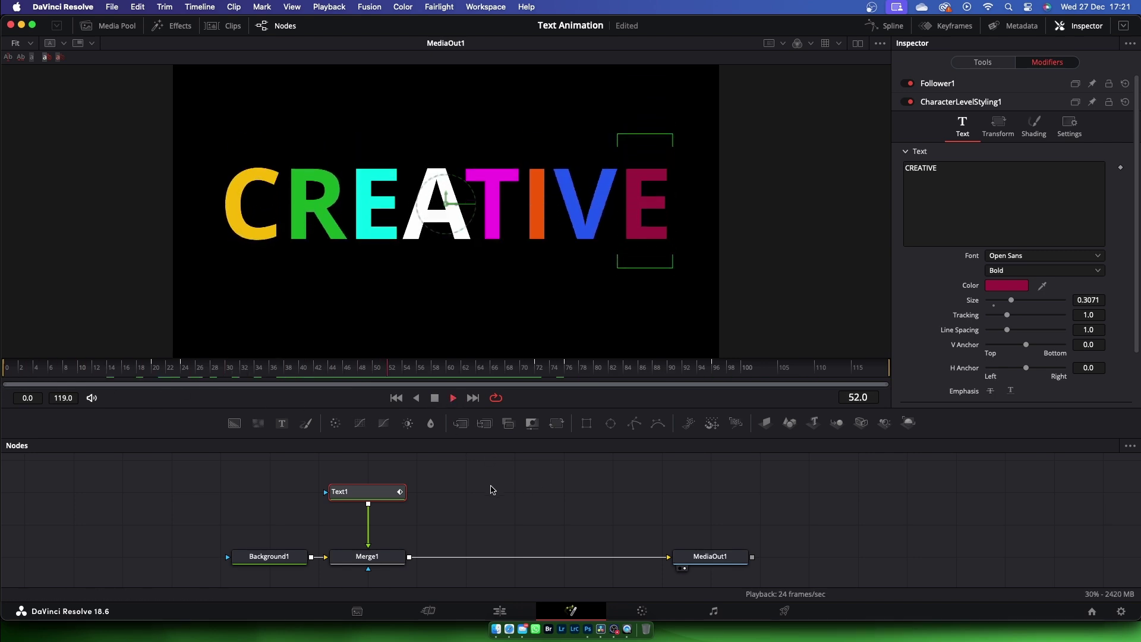
left_click(378, 555)
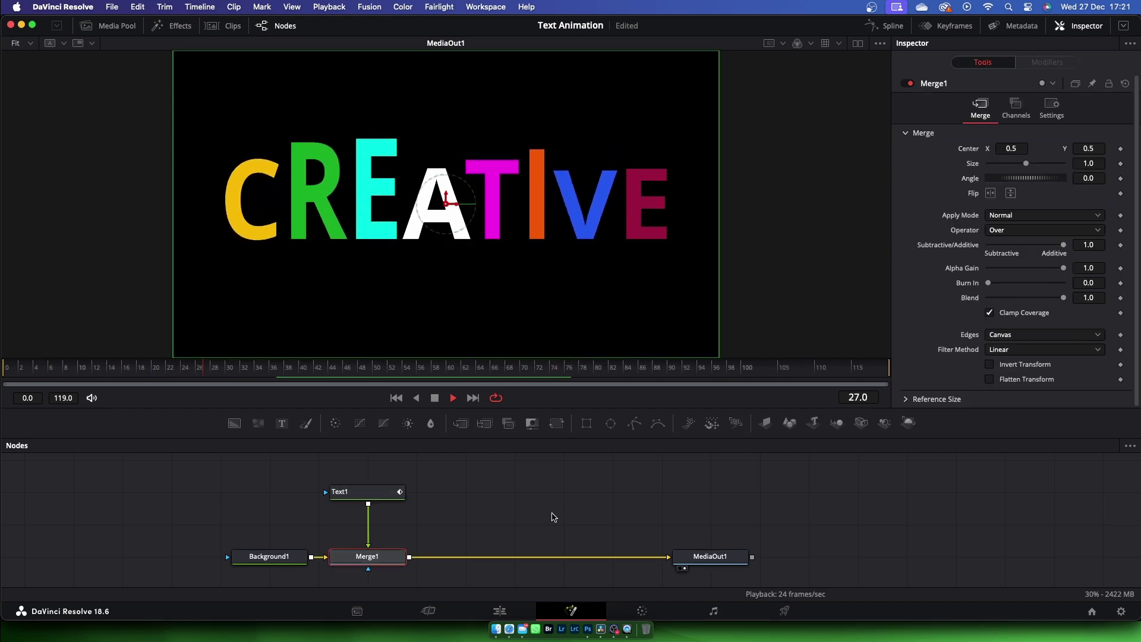
left_click(286, 560)
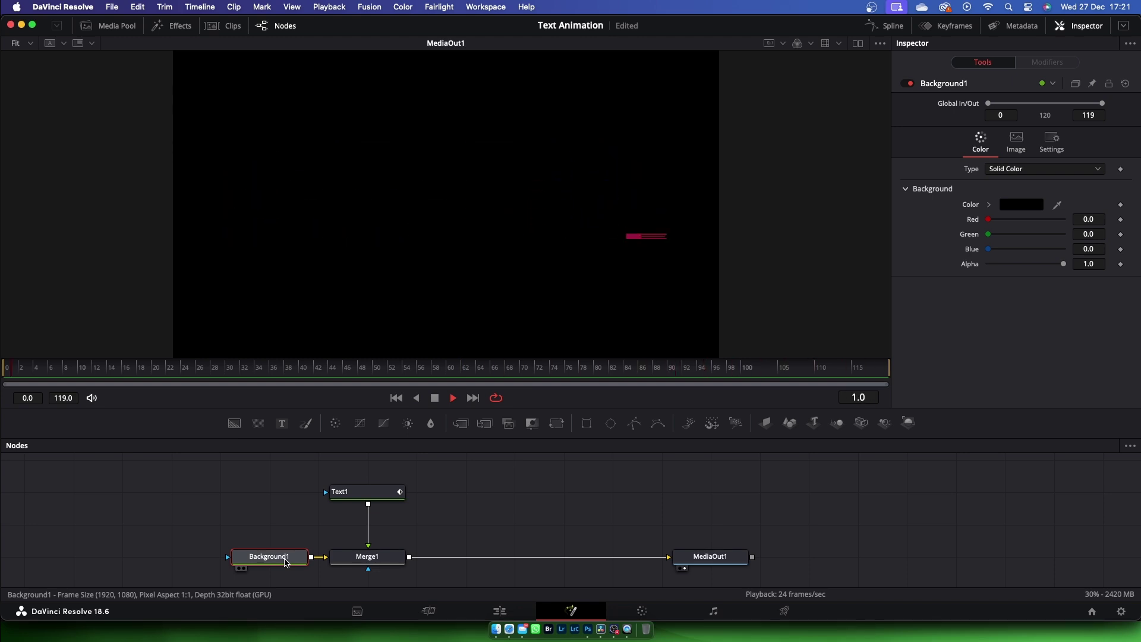
key("space")
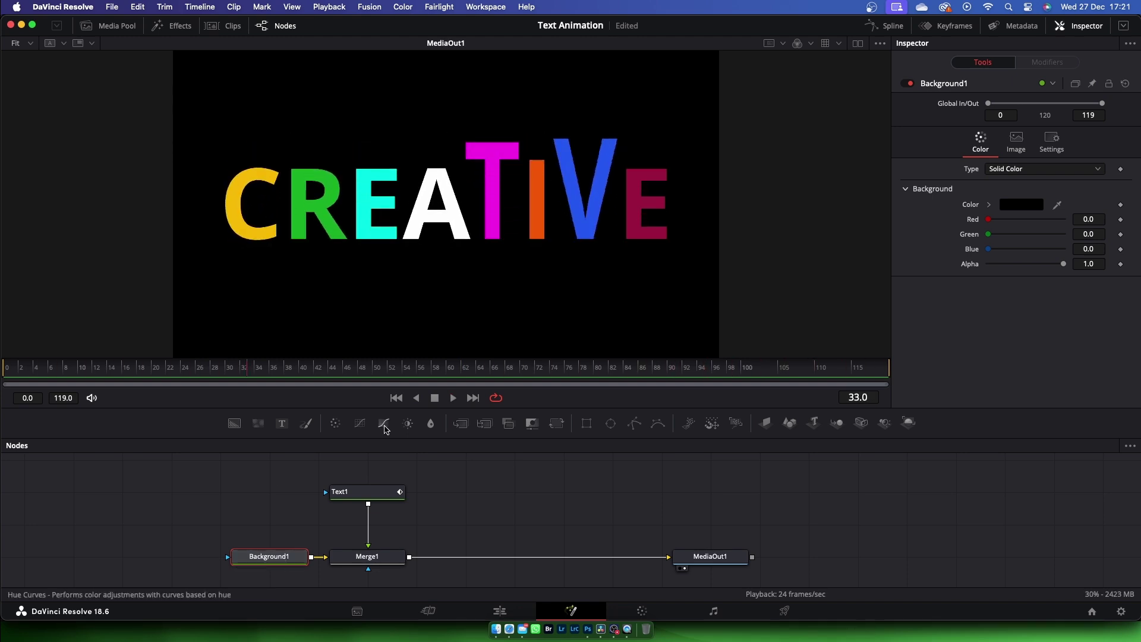
left_click(366, 492)
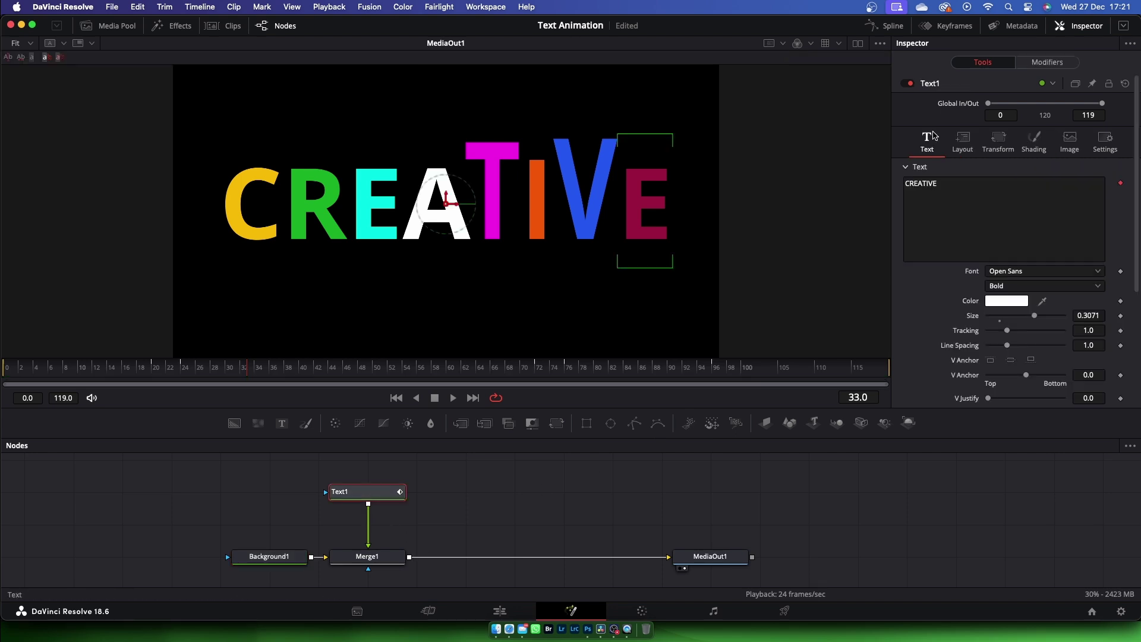
left_click(1034, 63)
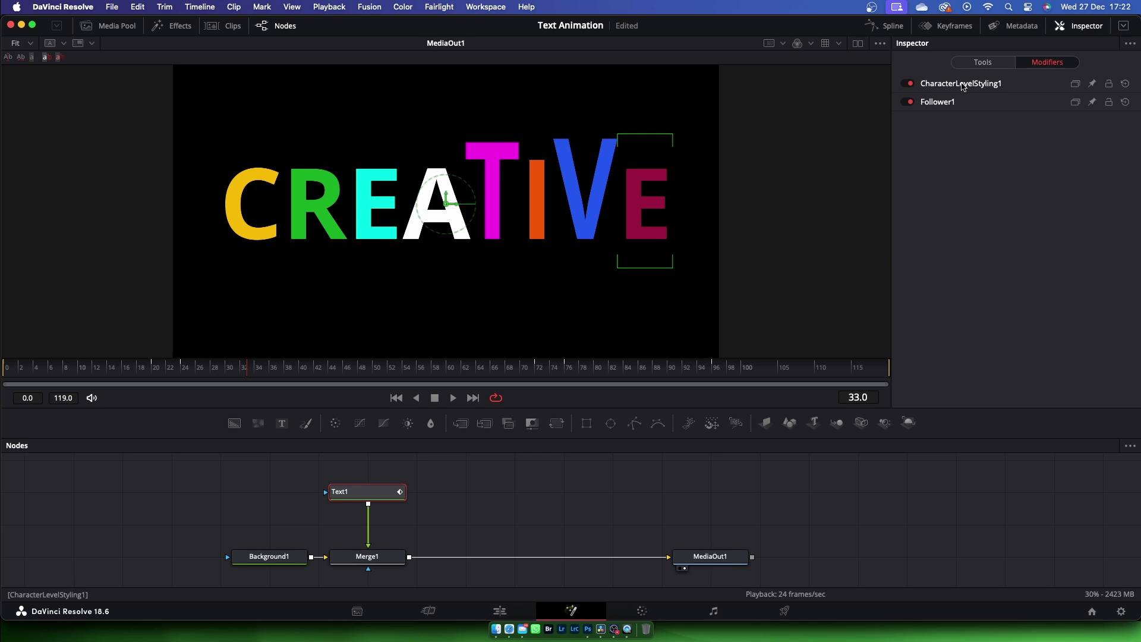
Switch Follower1's character Order to Left to Right and play back the animation
left_click(940, 103)
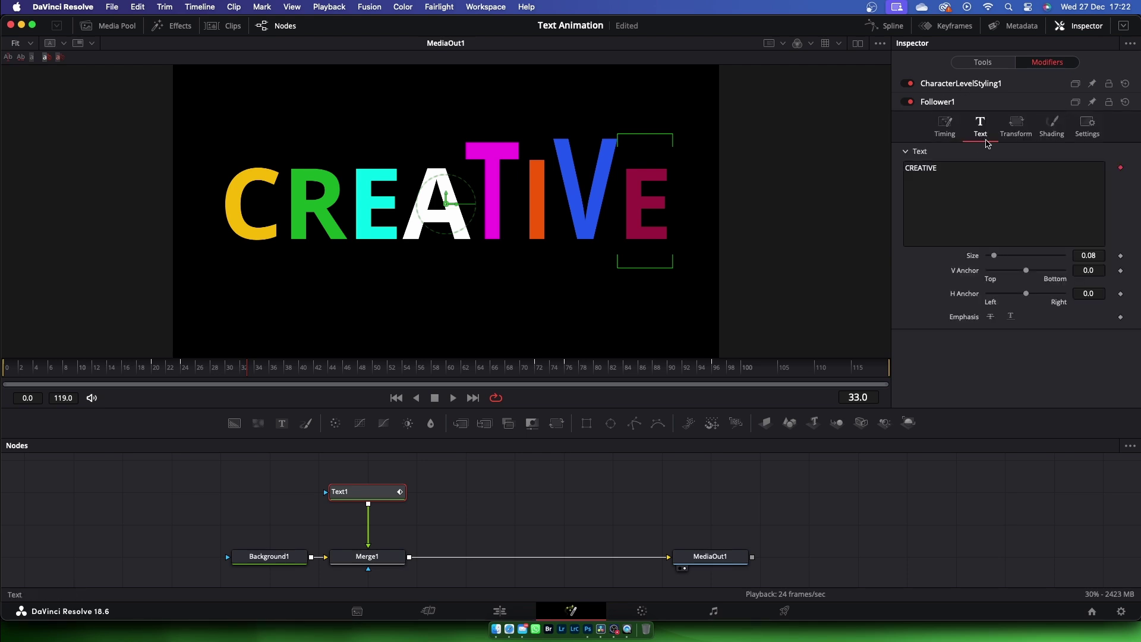
left_click(950, 126)
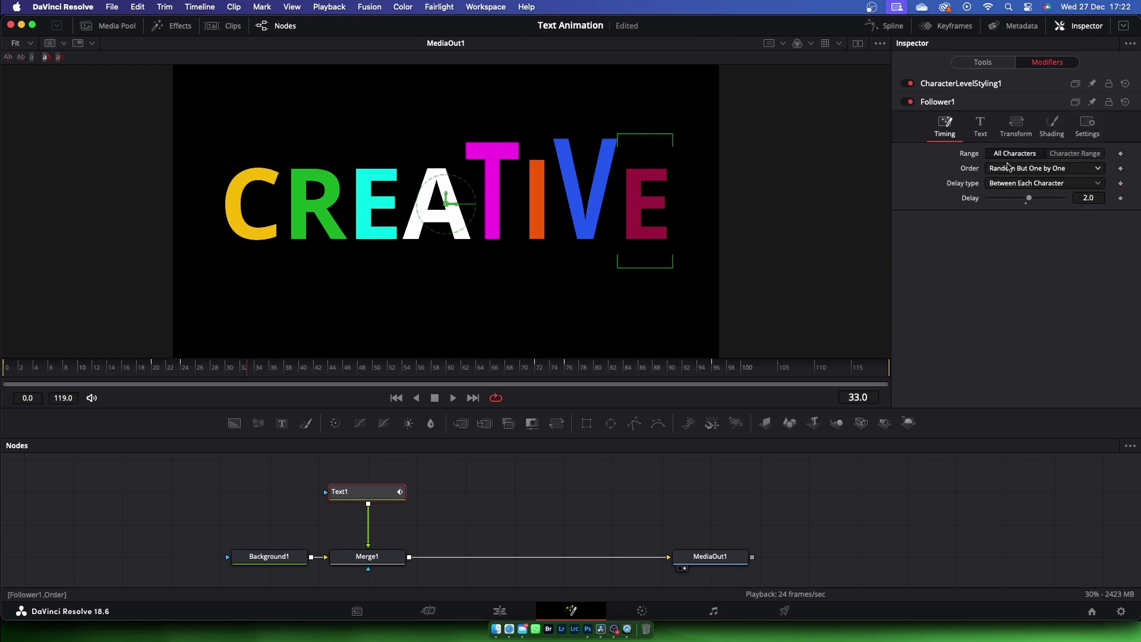
left_click(1029, 170)
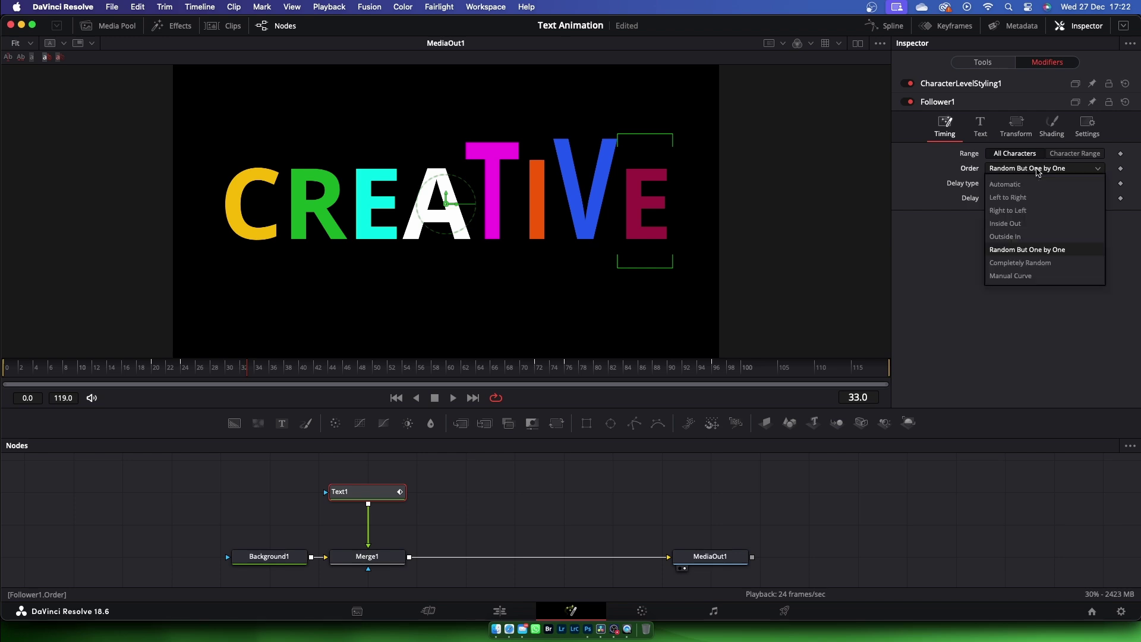
left_click(1021, 198)
key("space")
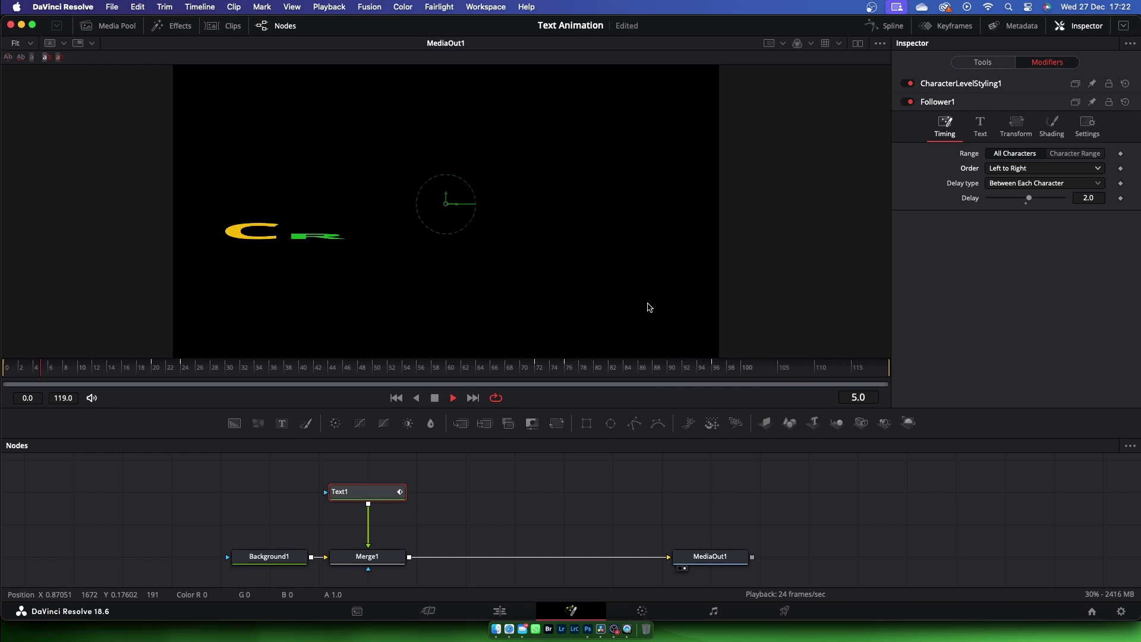
key("space")
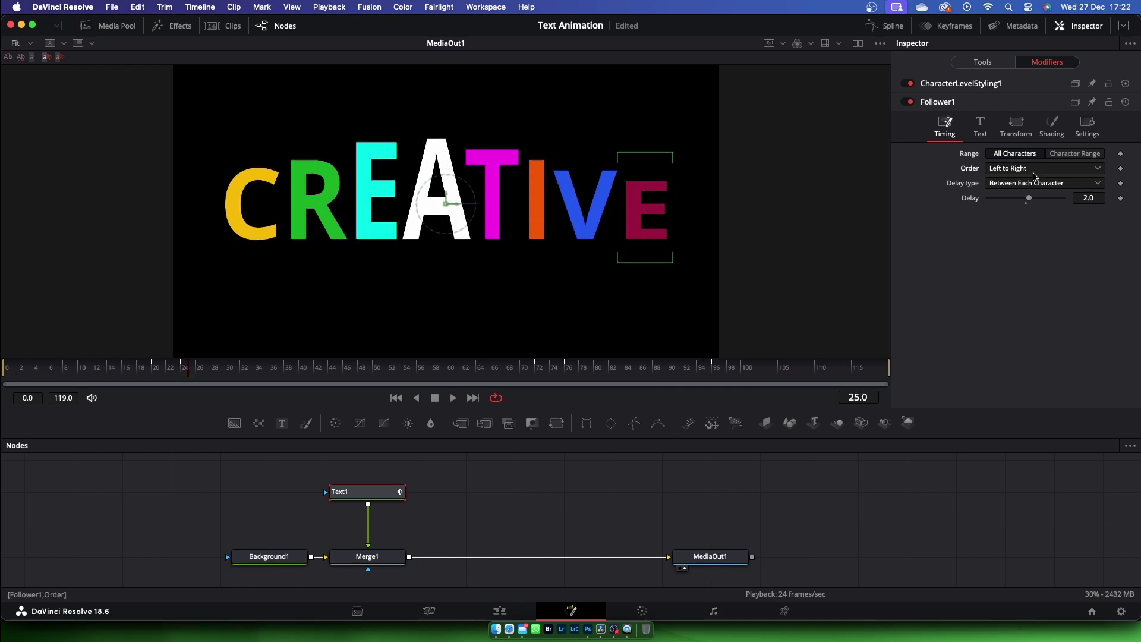
Change Follower1's Timing order to Inside Out and play back the CREATIVE animation to check it
left_click(1036, 172)
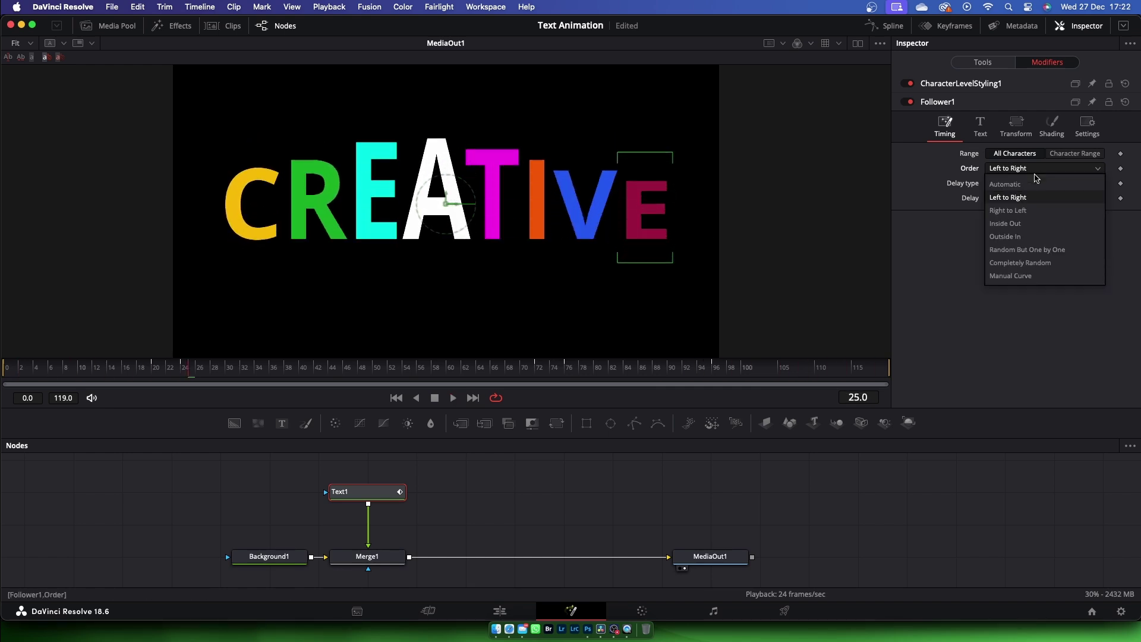
left_click(1032, 224)
key("space")
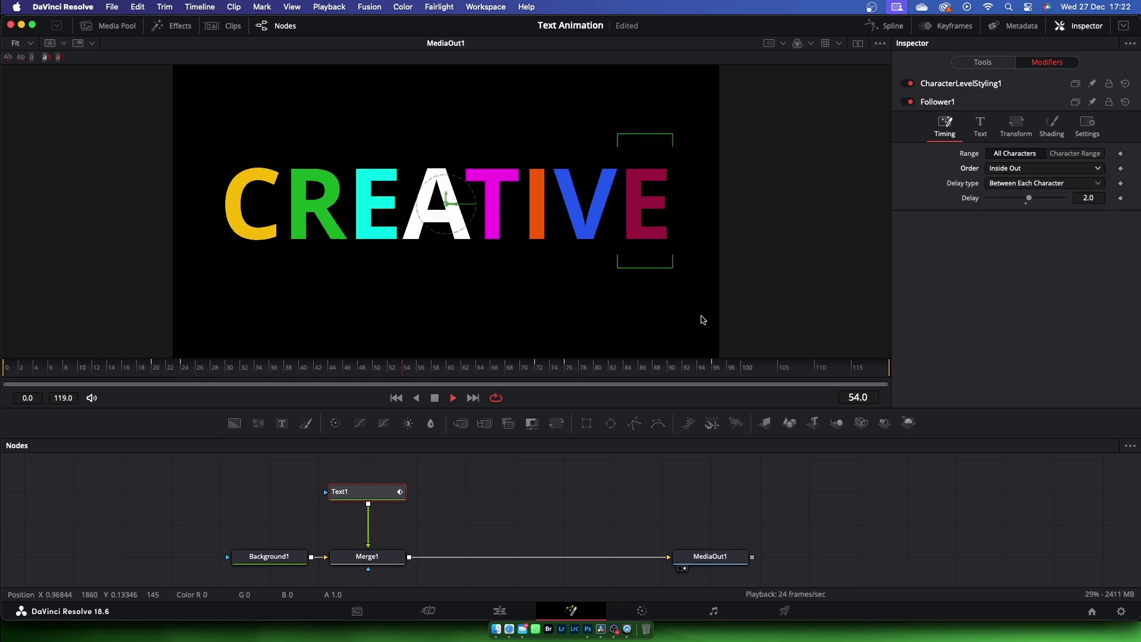